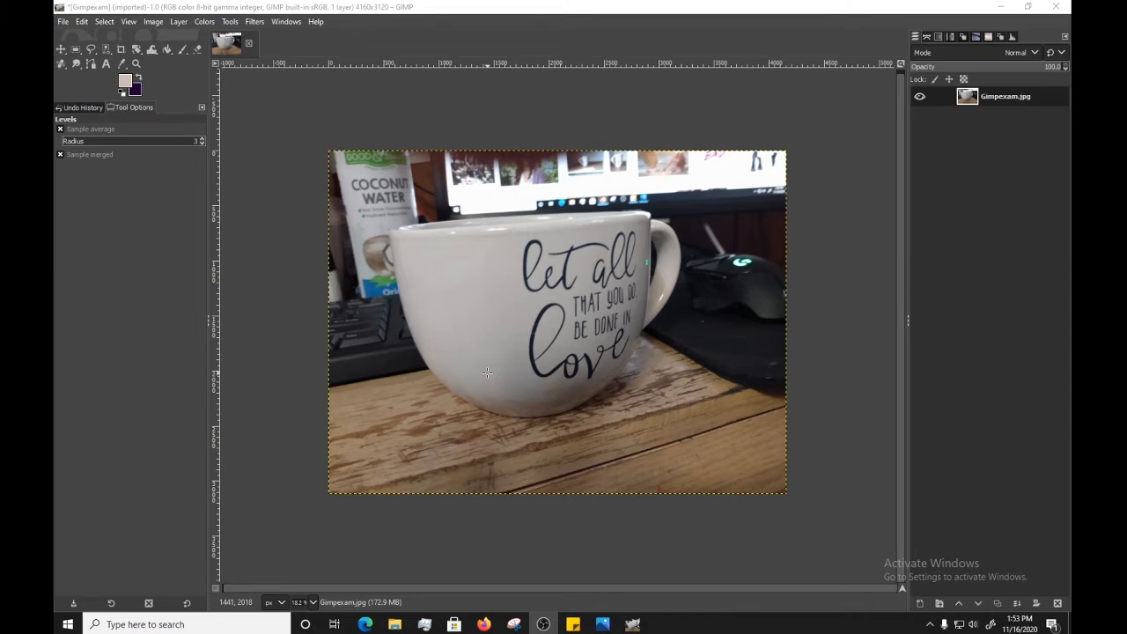
# Step: Heal the dark photo thumbnails on the monitor behind the mug, using the neighbouring screen area as the heal source
pyautogui.click(487, 373)
pyautogui.press('p')
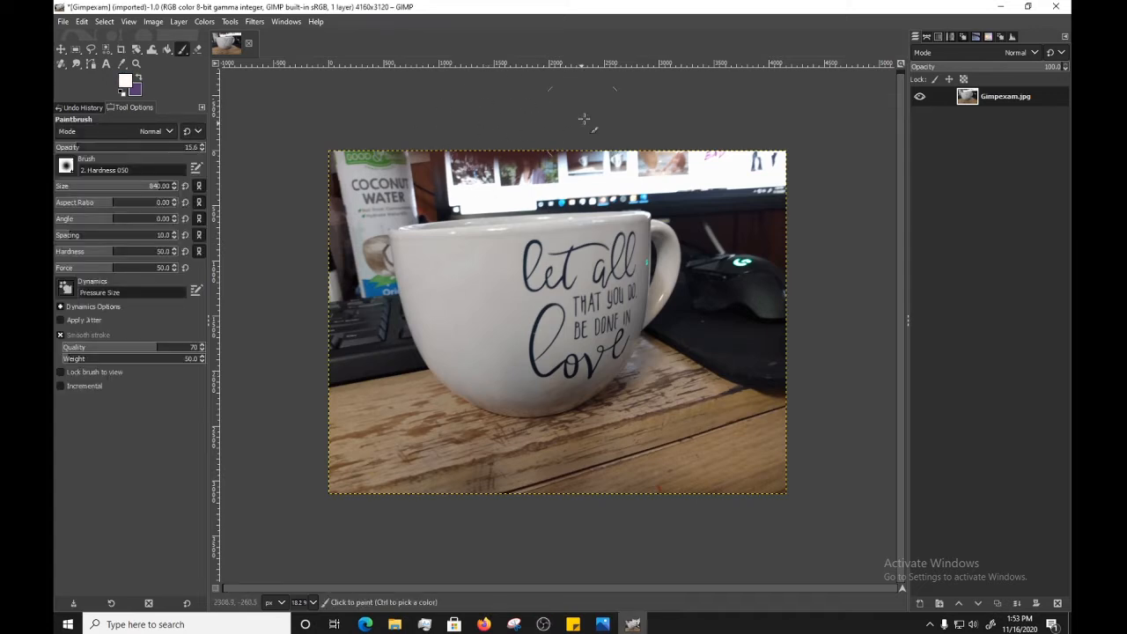
pyautogui.click(61, 65)
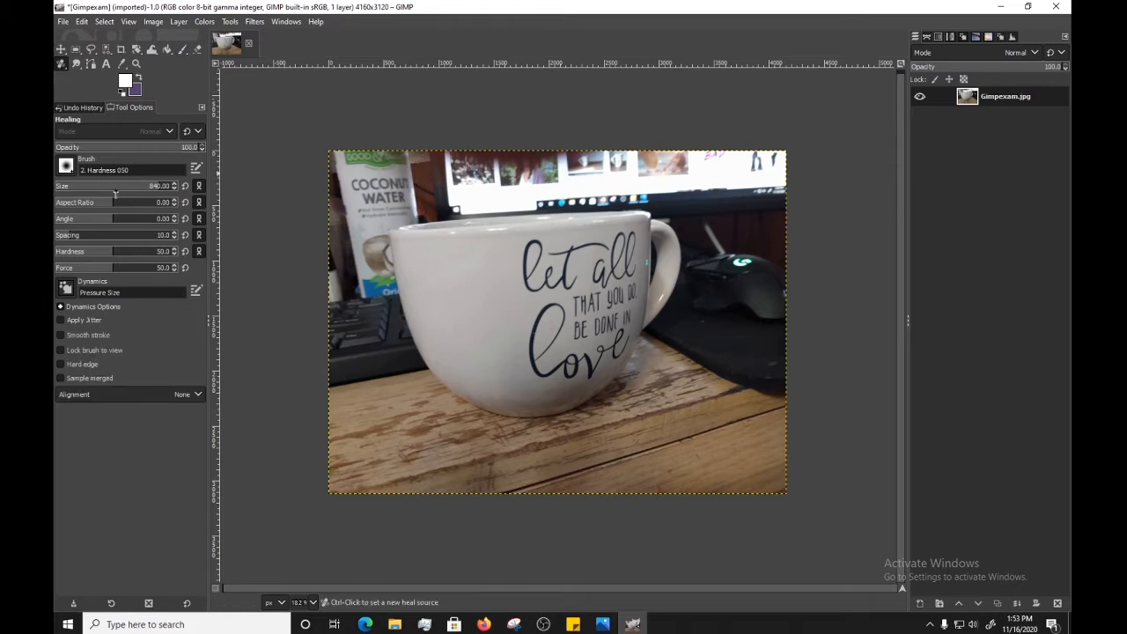
pyautogui.rightClick(59, 65)
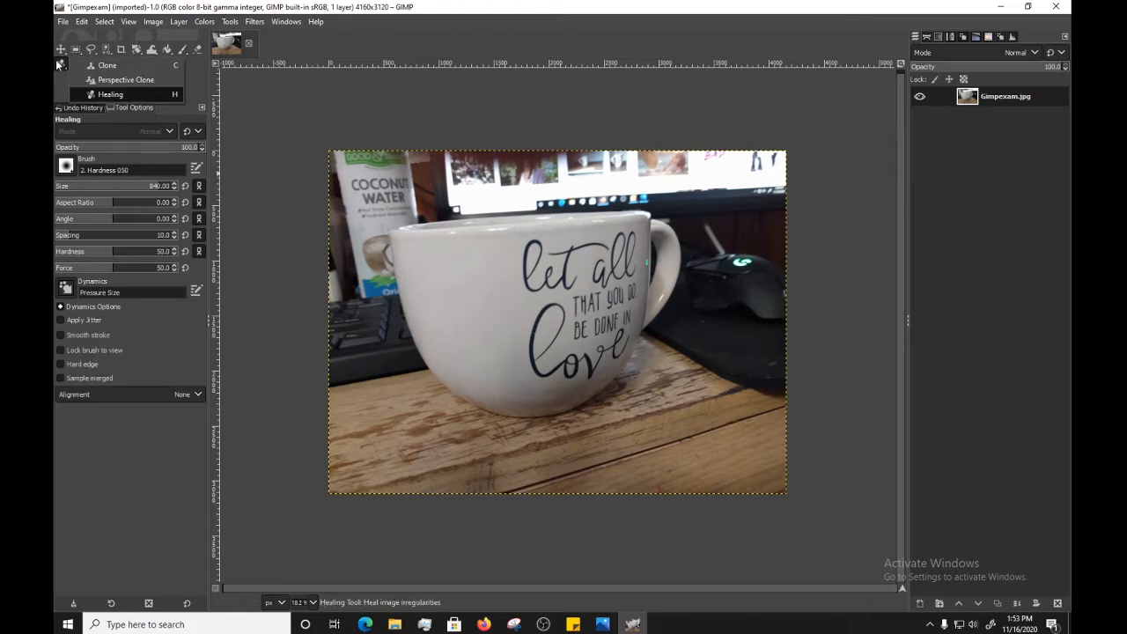
pyautogui.click(60, 66)
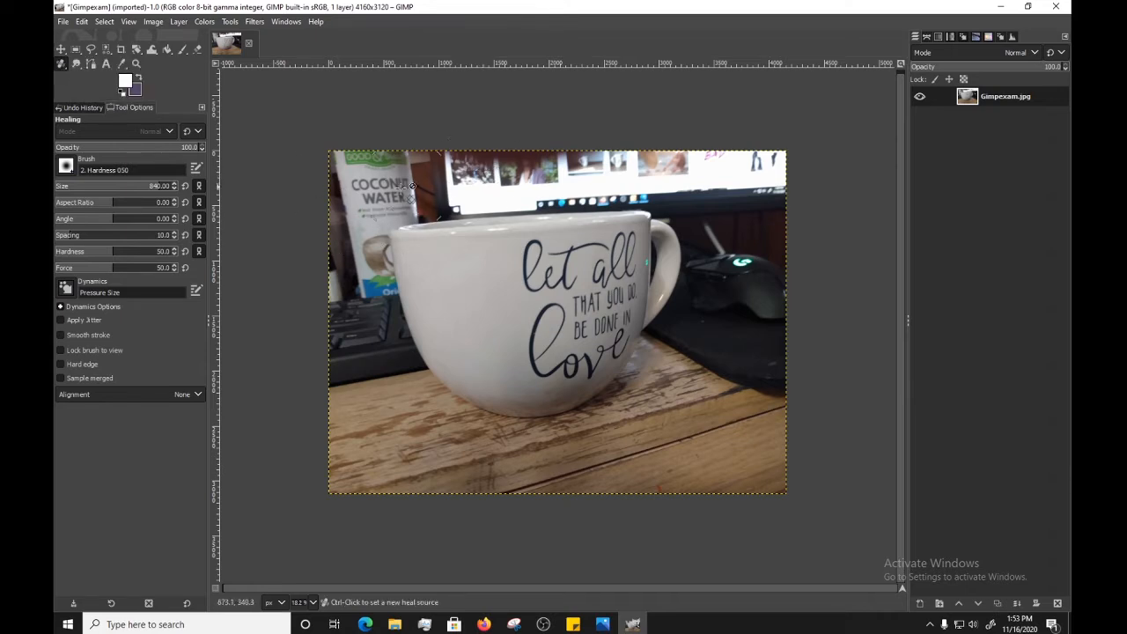
pyautogui.click(394, 224)
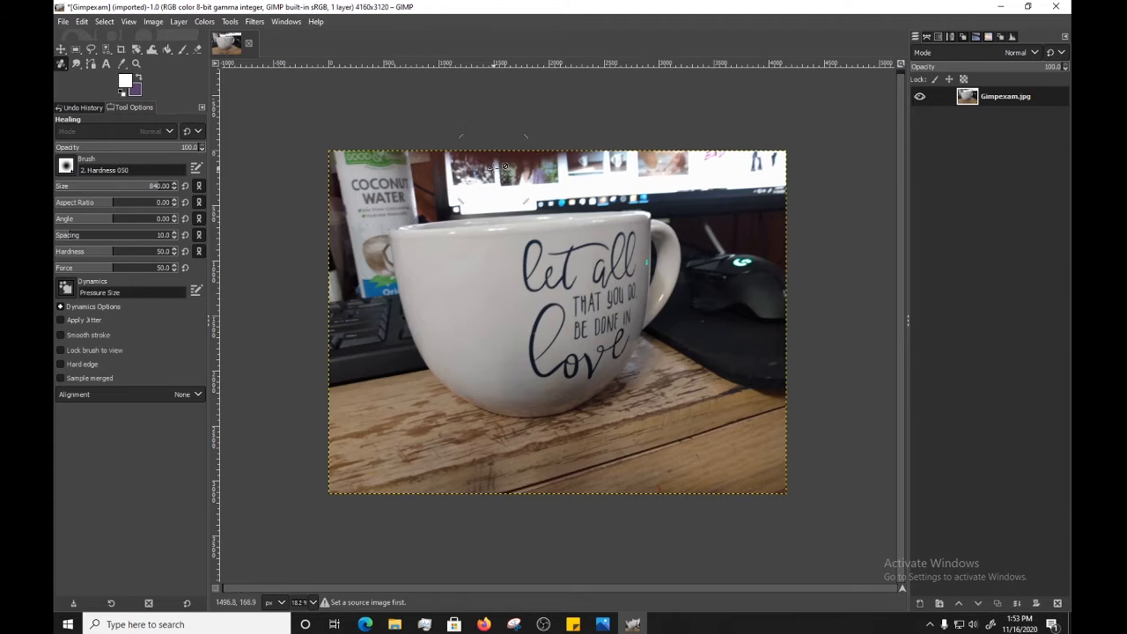
pyautogui.keyDown('ctrl'); pyautogui.click(618, 174); pyautogui.keyUp('ctrl')
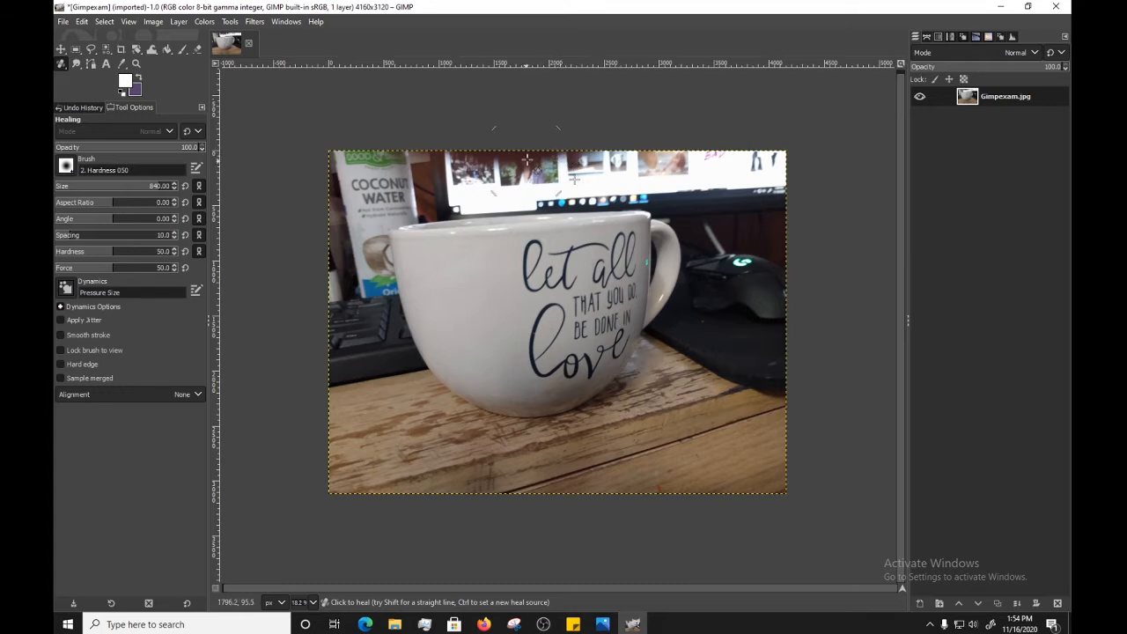
pyautogui.moveTo(536, 161)
pyautogui.mouseDown()
pyautogui.moveTo(510, 159)
pyautogui.moveTo(559, 159)
pyautogui.mouseUp()
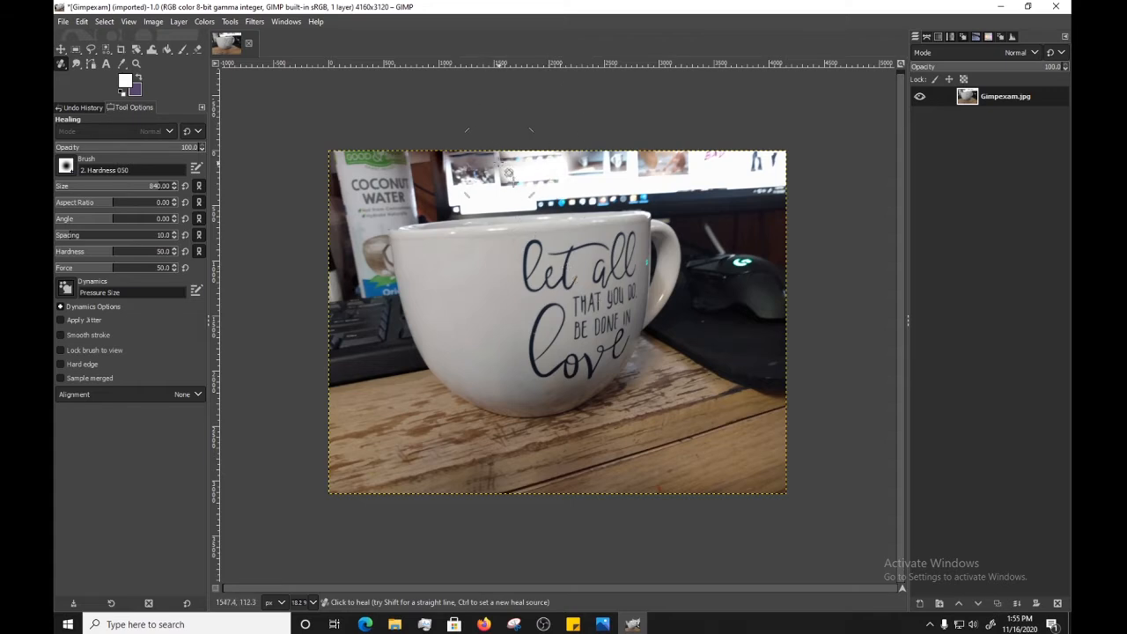
# Step: Undo all the healing strokes made on the photo
pyautogui.click(81, 25)
pyautogui.click(89, 37)
pyautogui.click(84, 27)
pyautogui.click(91, 36)
pyautogui.click(83, 25)
pyautogui.click(85, 37)
pyautogui.click(82, 25)
pyautogui.click(83, 38)
pyautogui.click(83, 25)
pyautogui.click(83, 40)
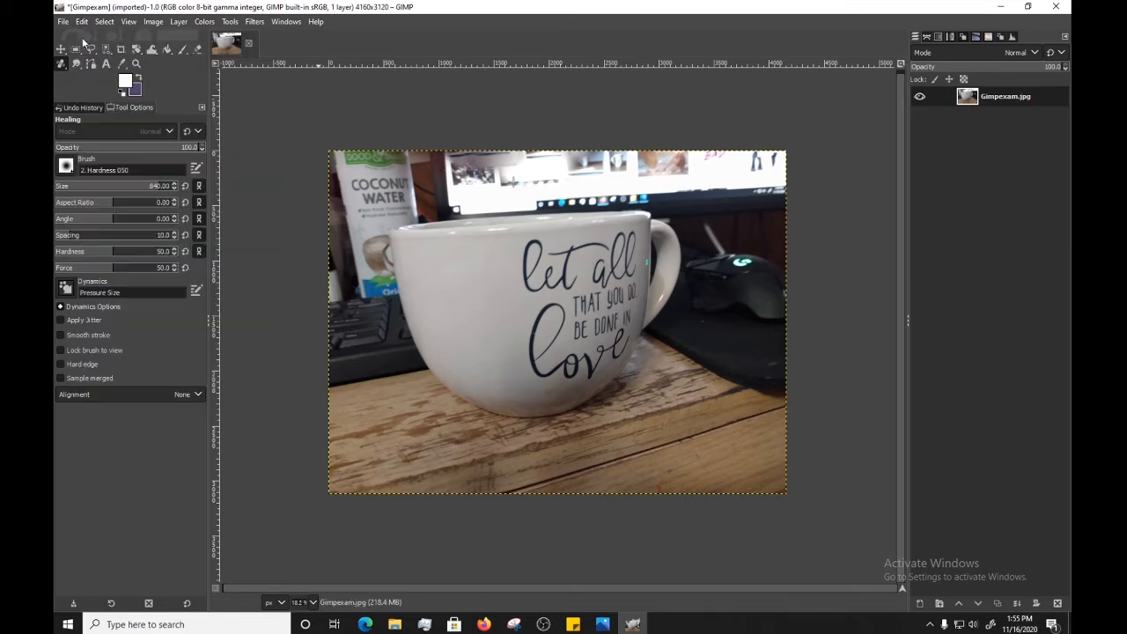
pyautogui.click(84, 25)
pyautogui.click(85, 38)
pyautogui.click(83, 26)
pyautogui.click(82, 38)
pyautogui.click(82, 25)
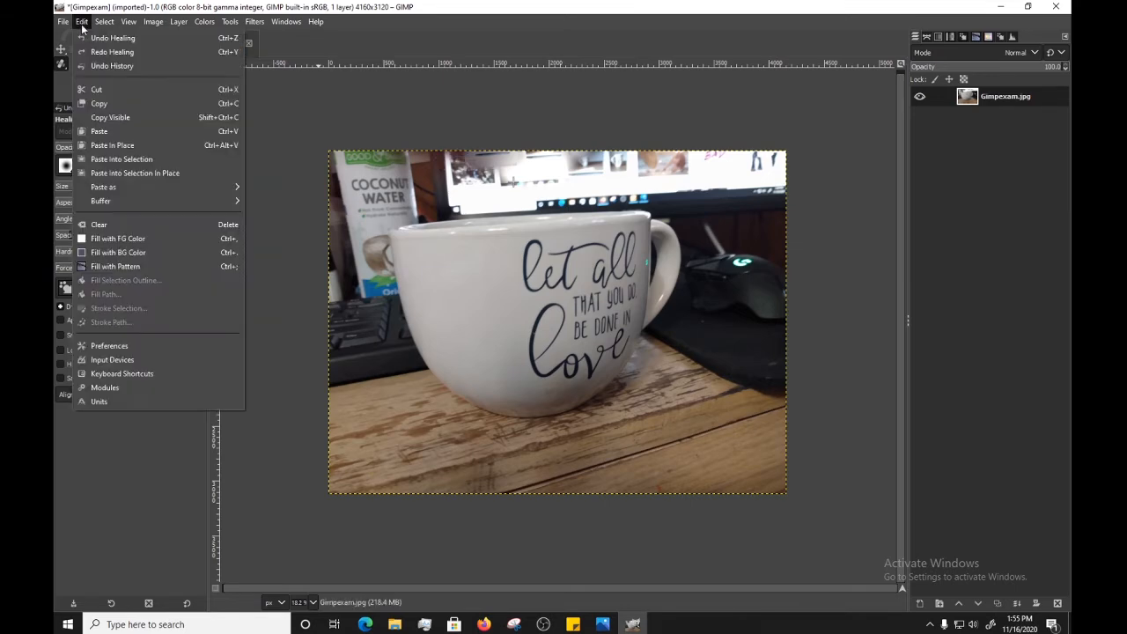
pyautogui.click(81, 38)
pyautogui.click(79, 25)
pyautogui.click(82, 38)
pyautogui.click(82, 25)
pyautogui.click(82, 37)
pyautogui.click(81, 25)
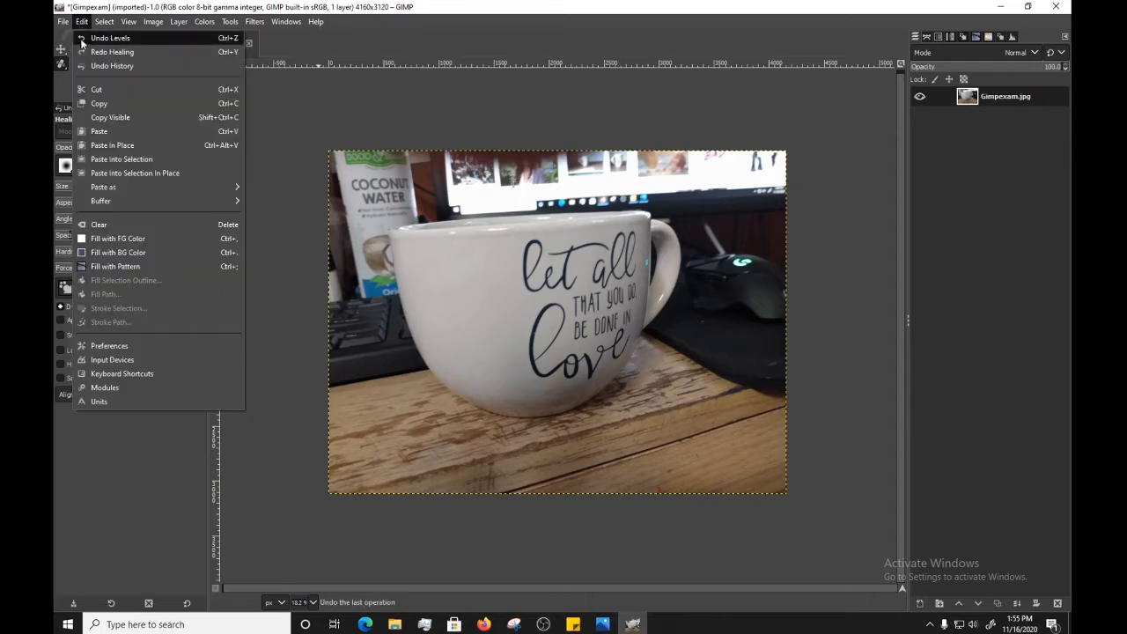
# Step: Undo the Levels adjustment and the image rotation, and redo the rotation so the mug stands upright
pyautogui.click(81, 38)
pyautogui.click(81, 24)
pyautogui.click(80, 37)
pyautogui.click(82, 24)
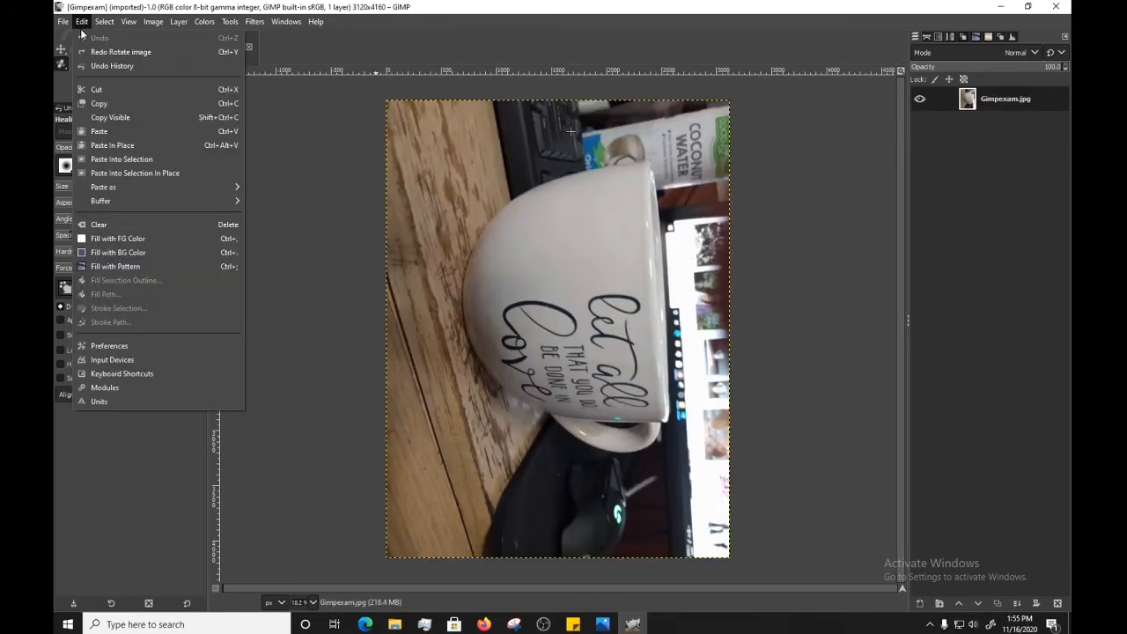
pyautogui.click(82, 38)
pyautogui.click(82, 22)
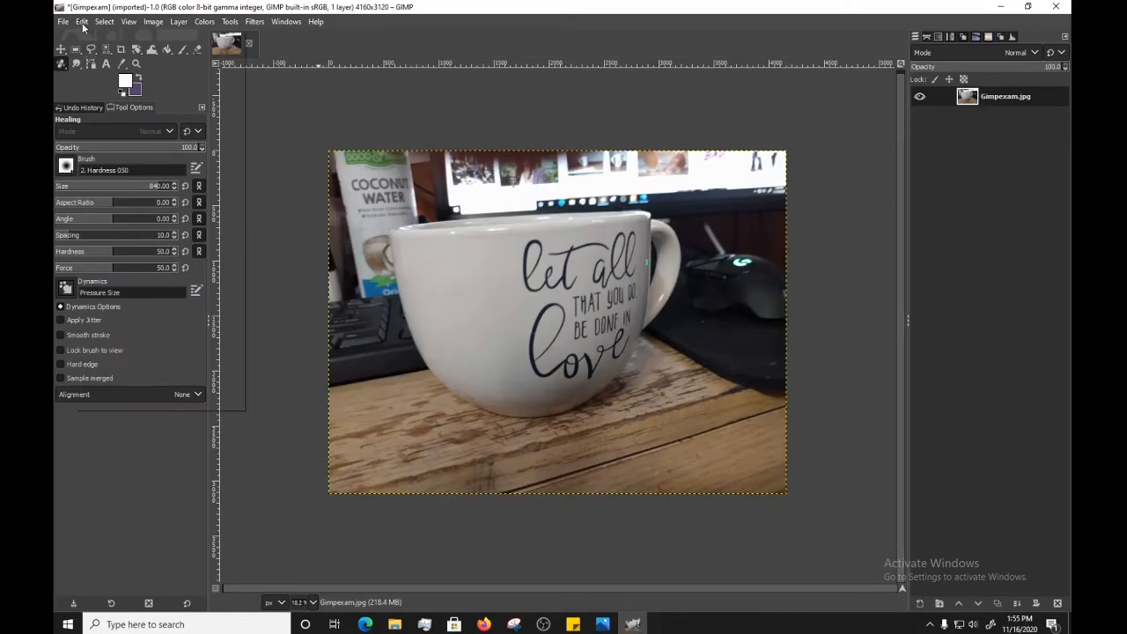
pyautogui.click(270, 111)
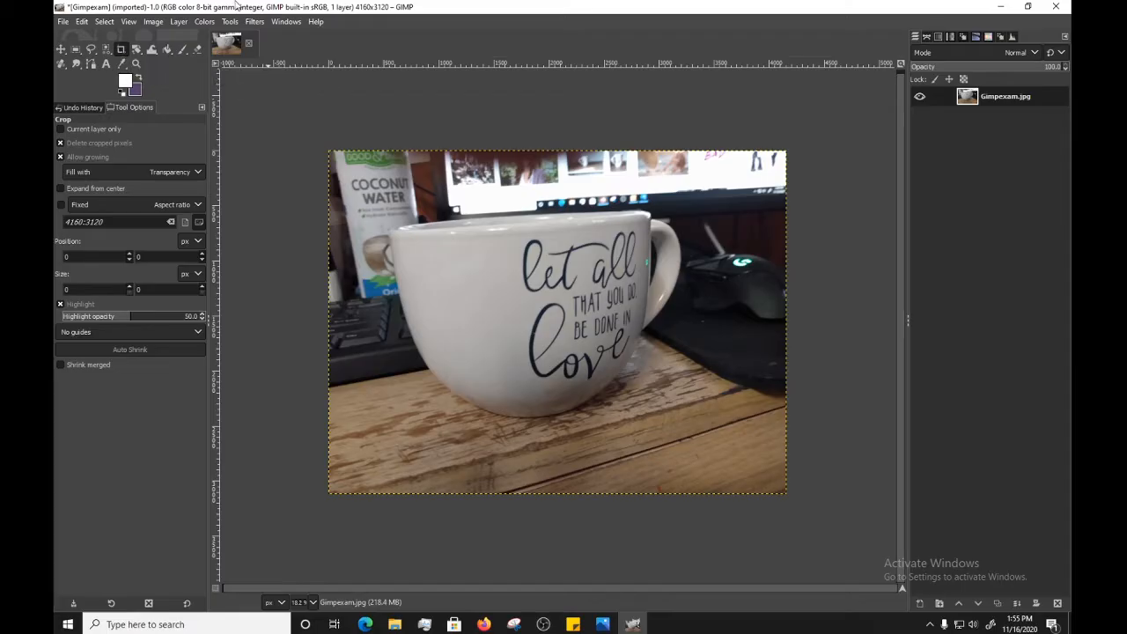
# Step: Select the Crop tool and turn off its Allow growing option
pyautogui.click(177, 162)
pyautogui.click(121, 49)
pyautogui.click(61, 157)
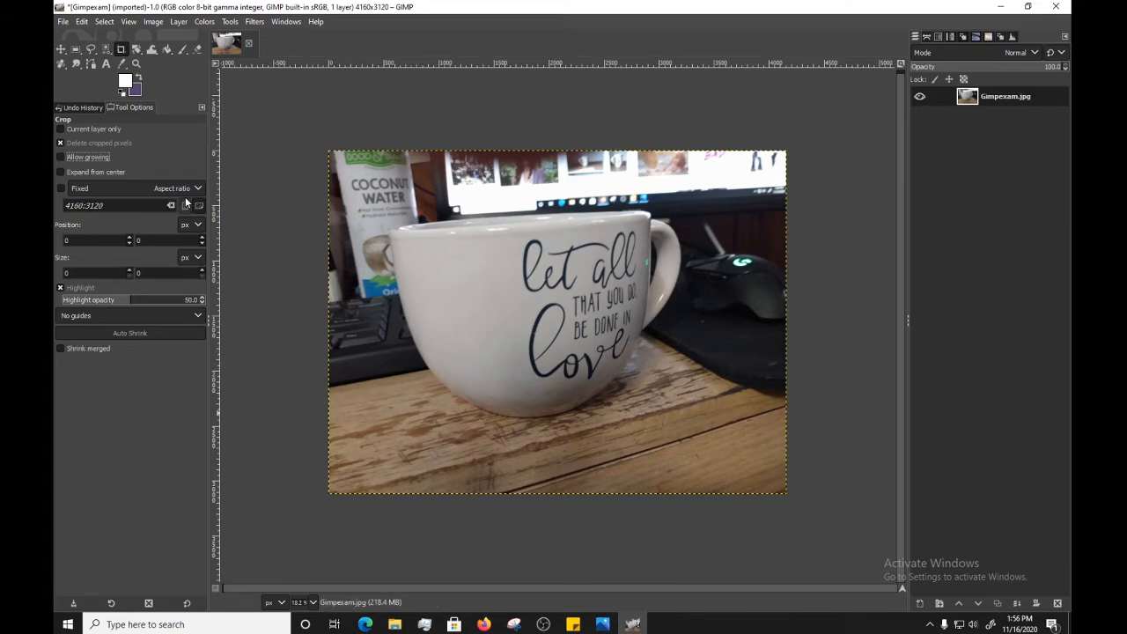
pyautogui.click(60, 159)
pyautogui.click(91, 171)
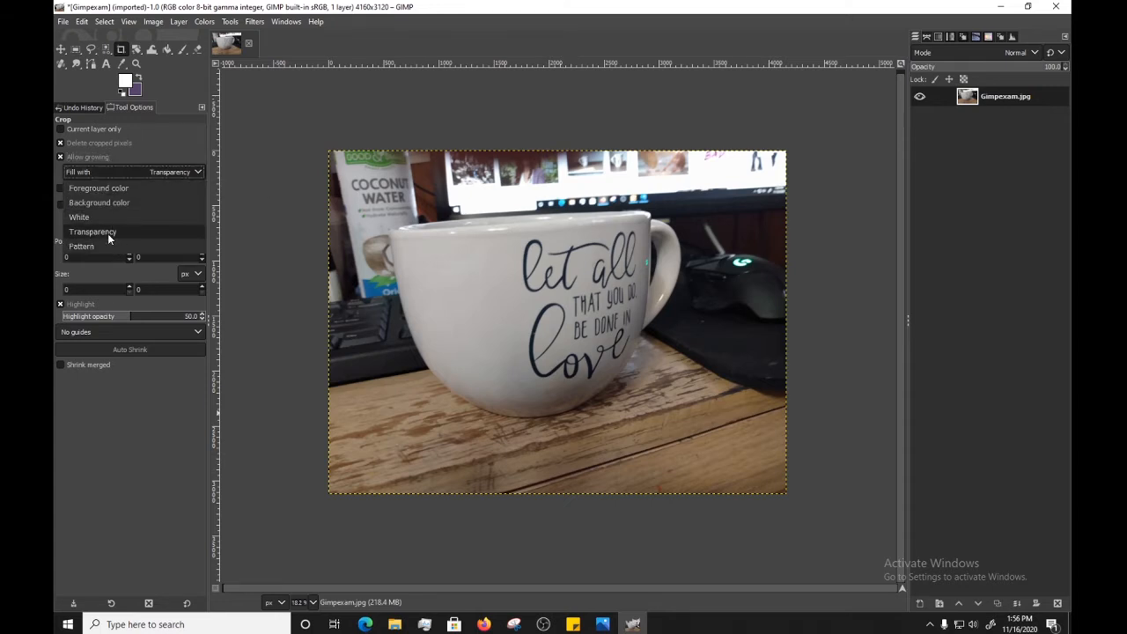
pyautogui.click(107, 232)
pyautogui.click(60, 159)
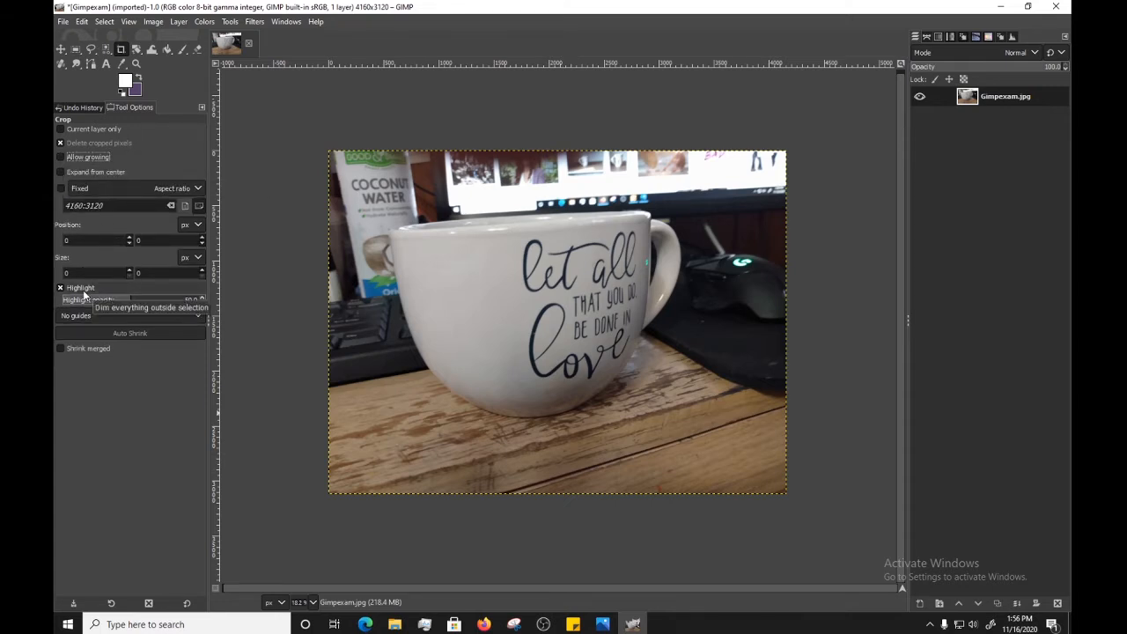
pyautogui.click(60, 188)
pyautogui.click(157, 188)
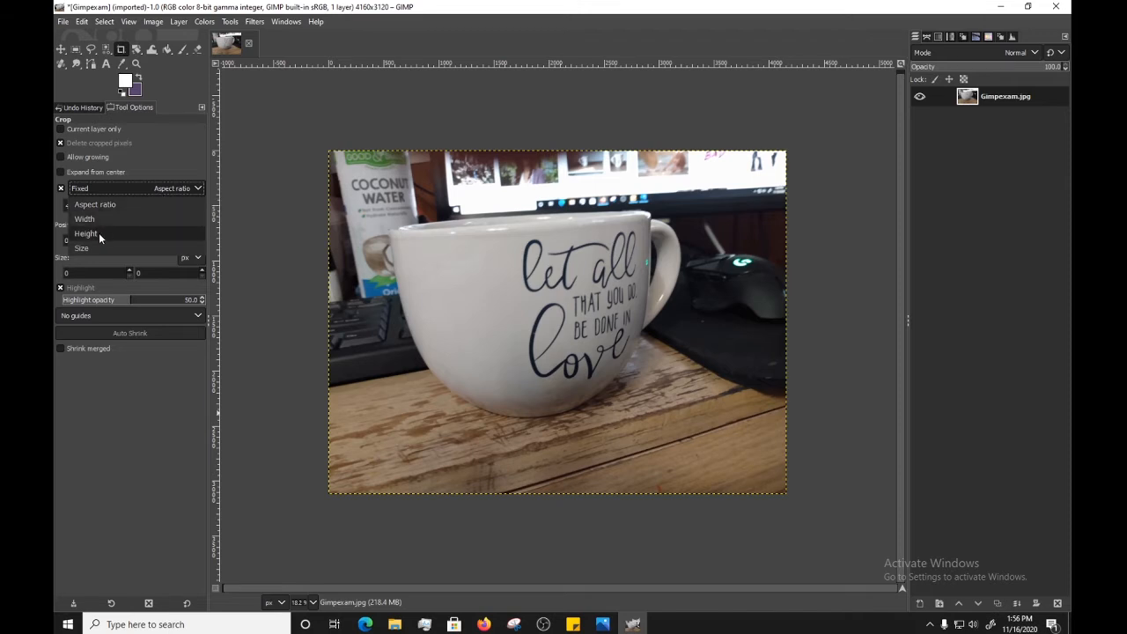
pyautogui.click(62, 190)
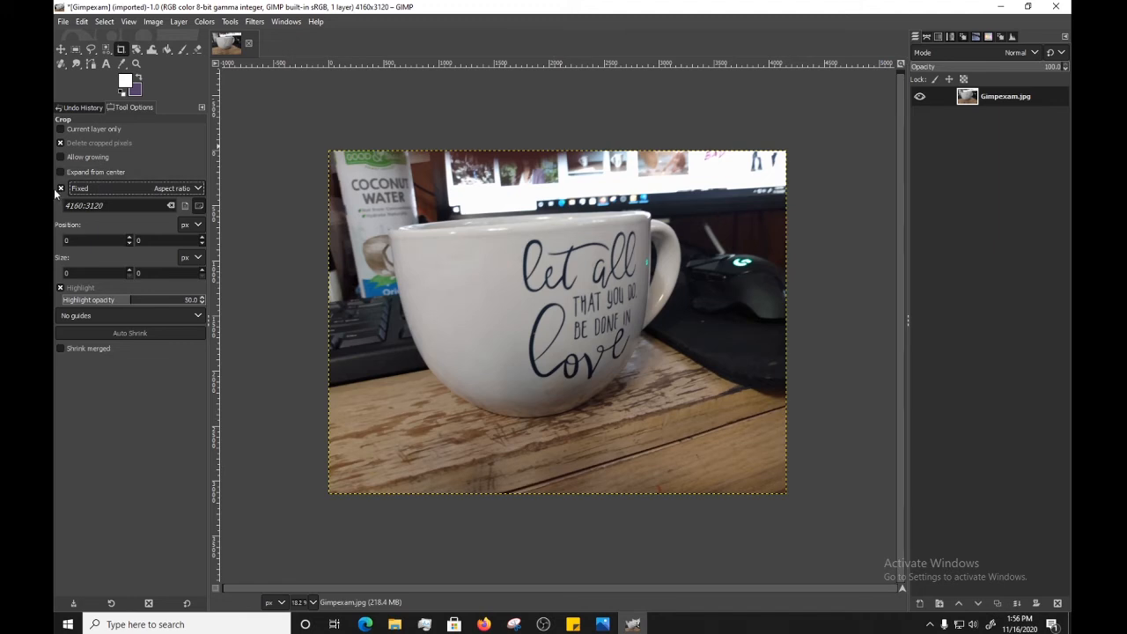
pyautogui.click(59, 188)
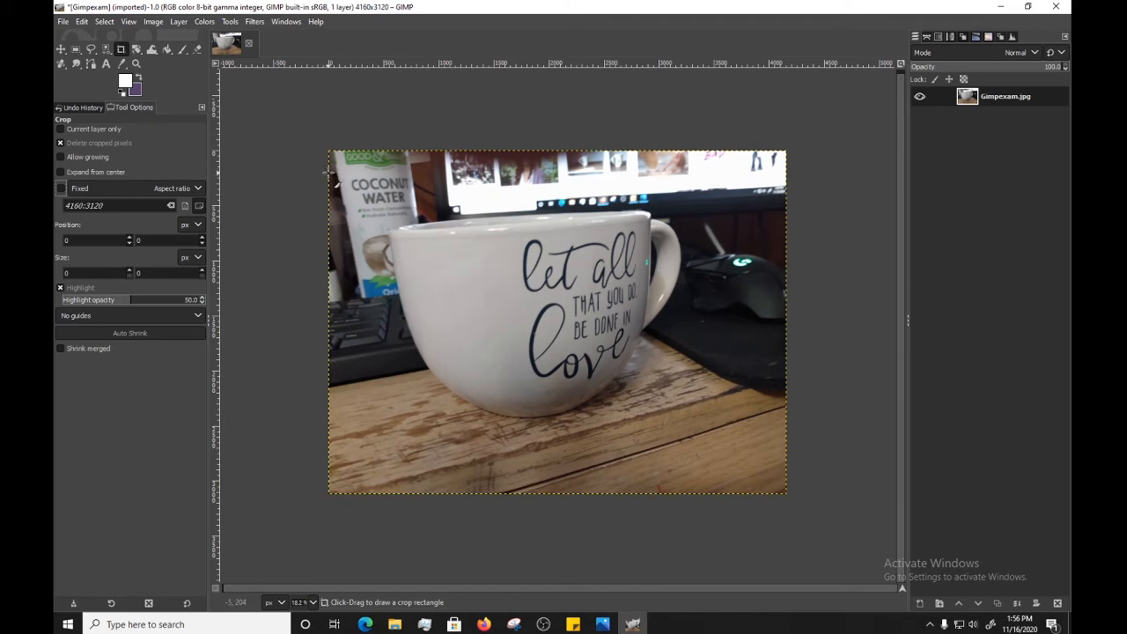
# Step: Crop strips off the photo's upper and lower edges at full width, to about 4160 × 2673 px
pyautogui.moveTo(331, 173); pyautogui.dragTo(789, 467)
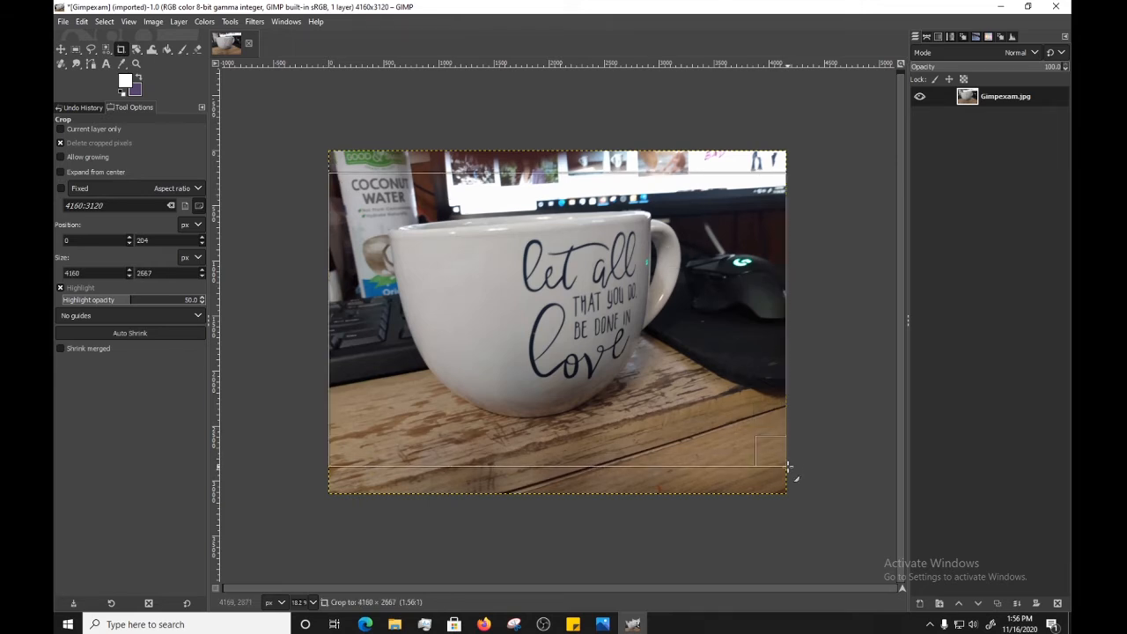
pyautogui.moveTo(789, 466); pyautogui.dragTo(790, 467)
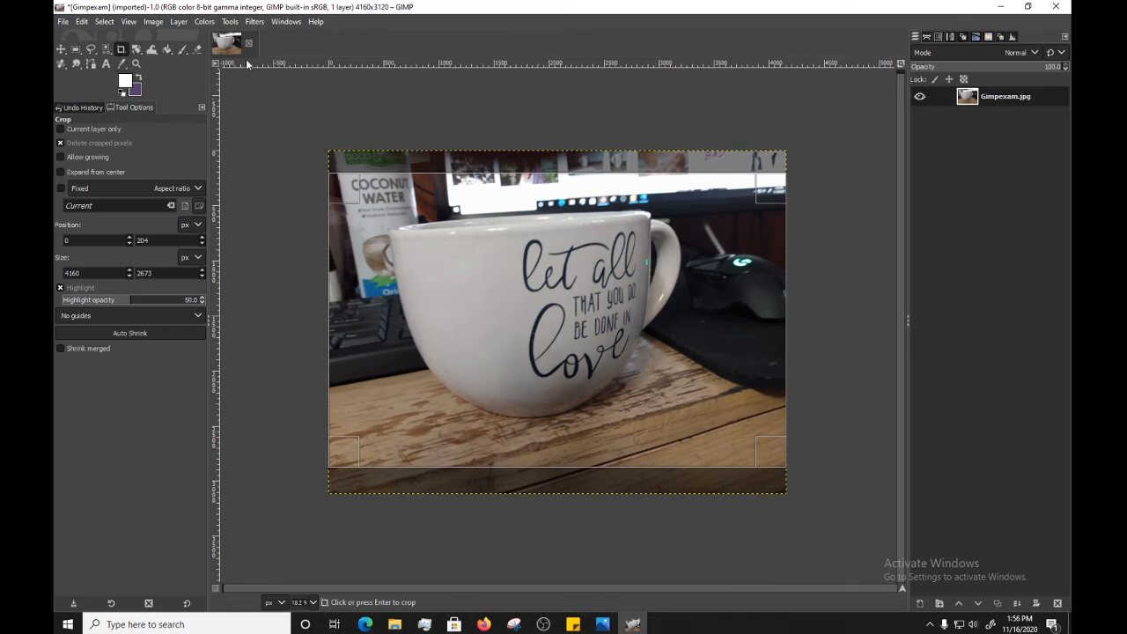
pyautogui.click(182, 50)
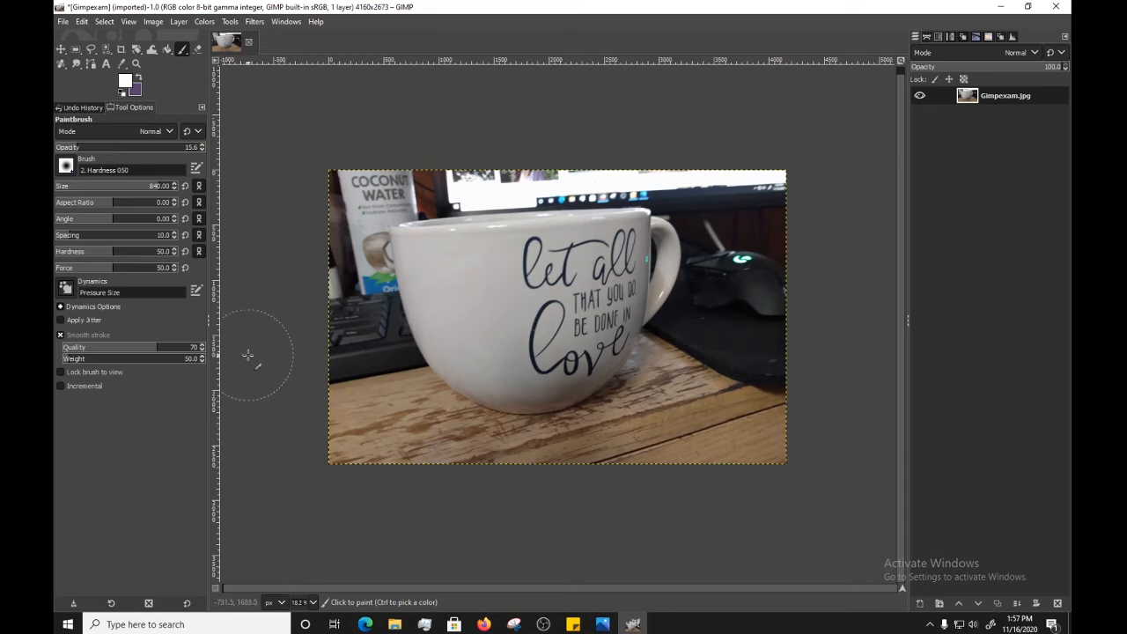
# Step: Crop the strip beyond the computer mouse off the photo's right side, to about 3734 × 2673 px
pyautogui.click(119, 50)
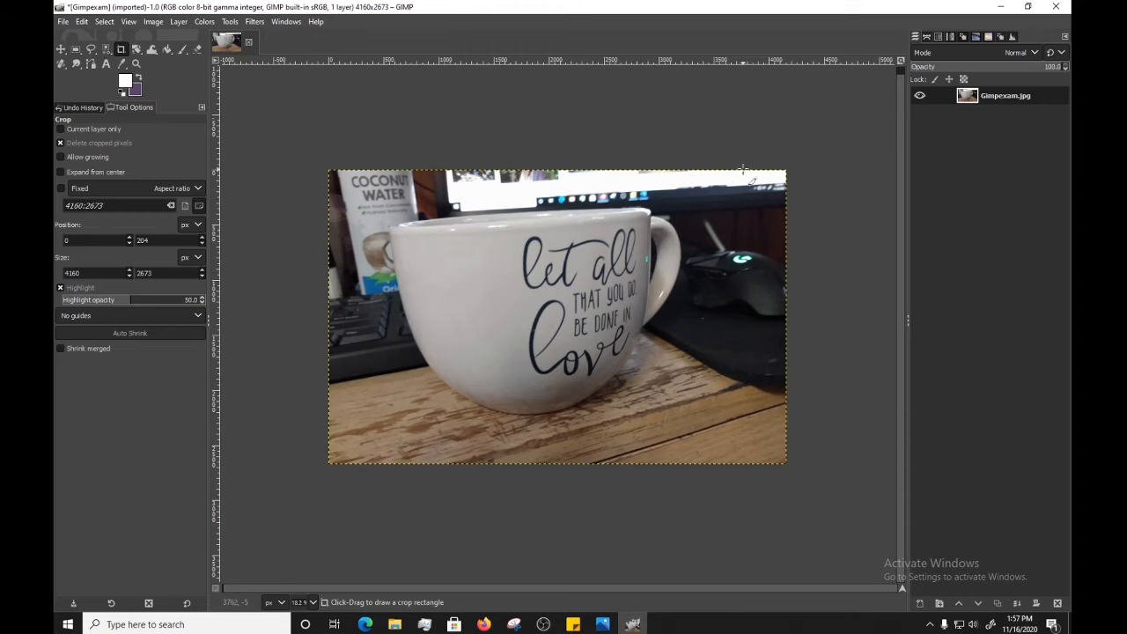
pyautogui.moveTo(742, 170); pyautogui.dragTo(330, 465)
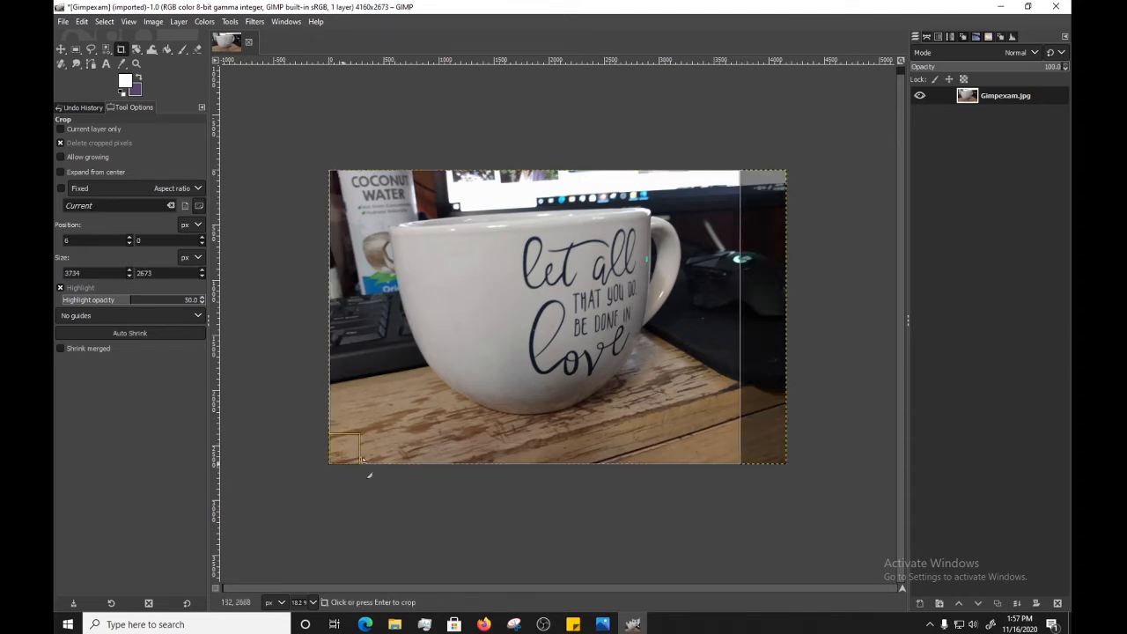
pyautogui.click(182, 49)
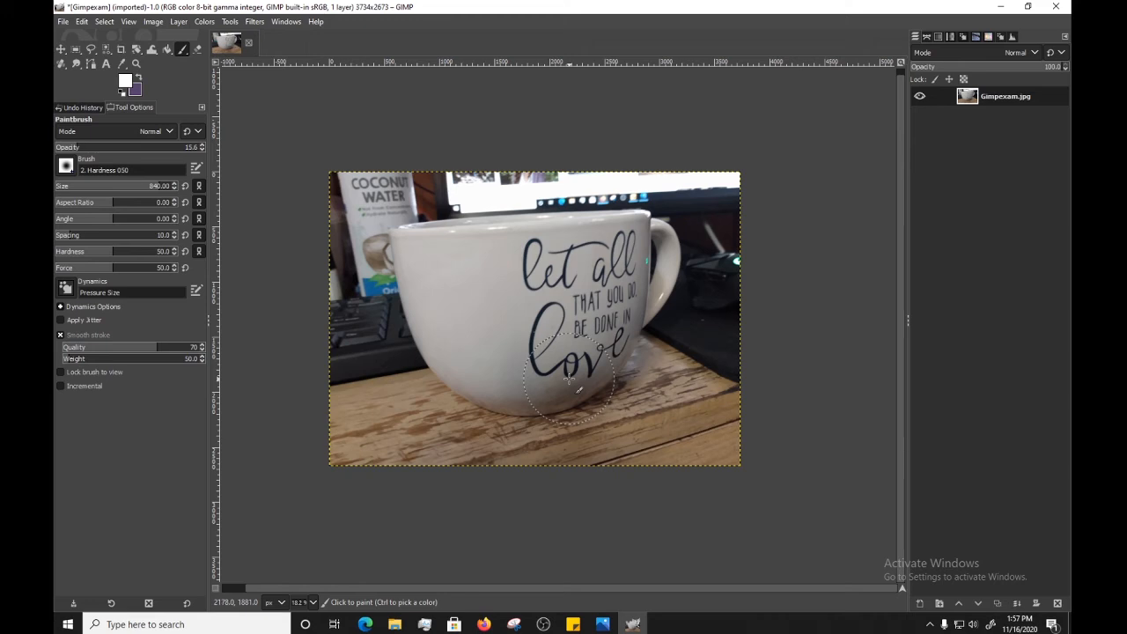
# Step: Rotate the photo 3.94° about its center, with Cubic interpolation and clipping set to Crop with aspect
pyautogui.click(137, 49)
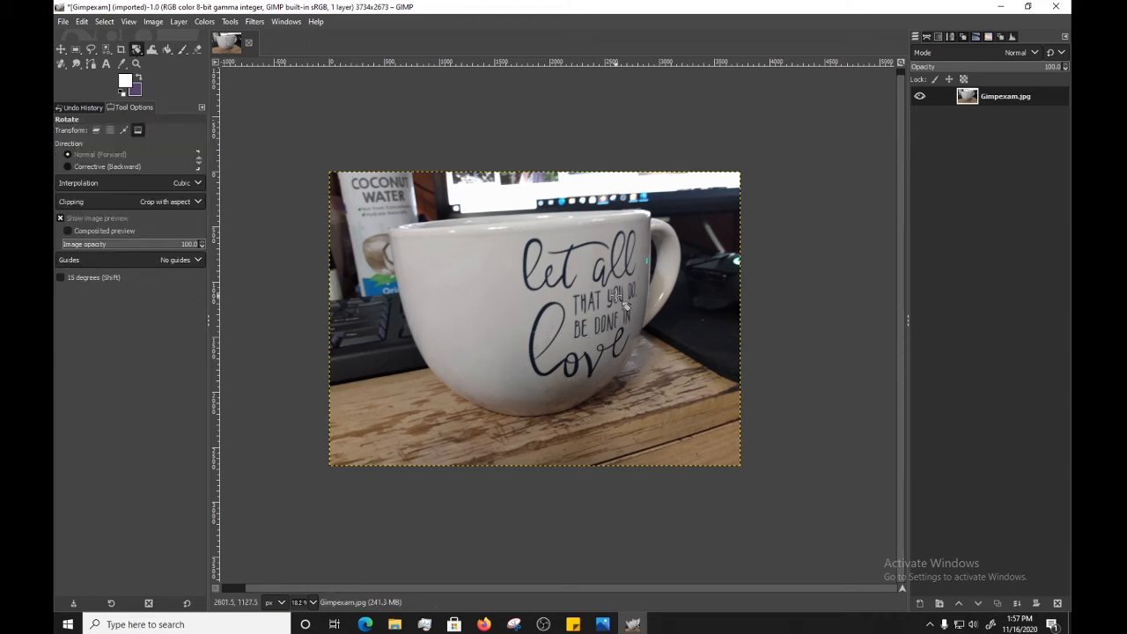
pyautogui.click(617, 298)
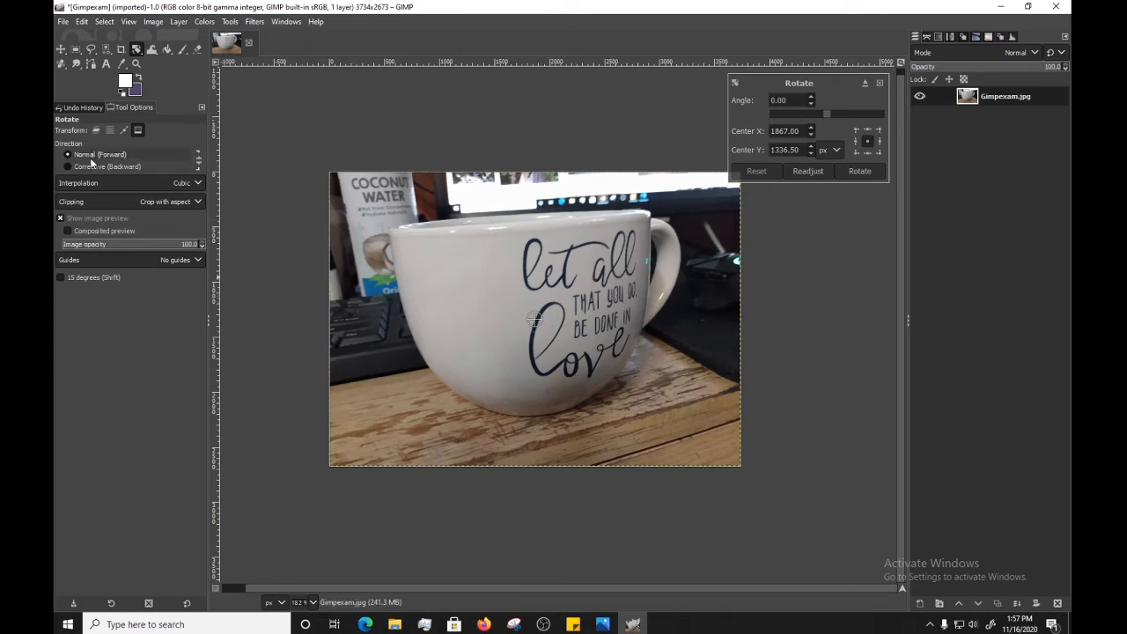
pyautogui.click(105, 182)
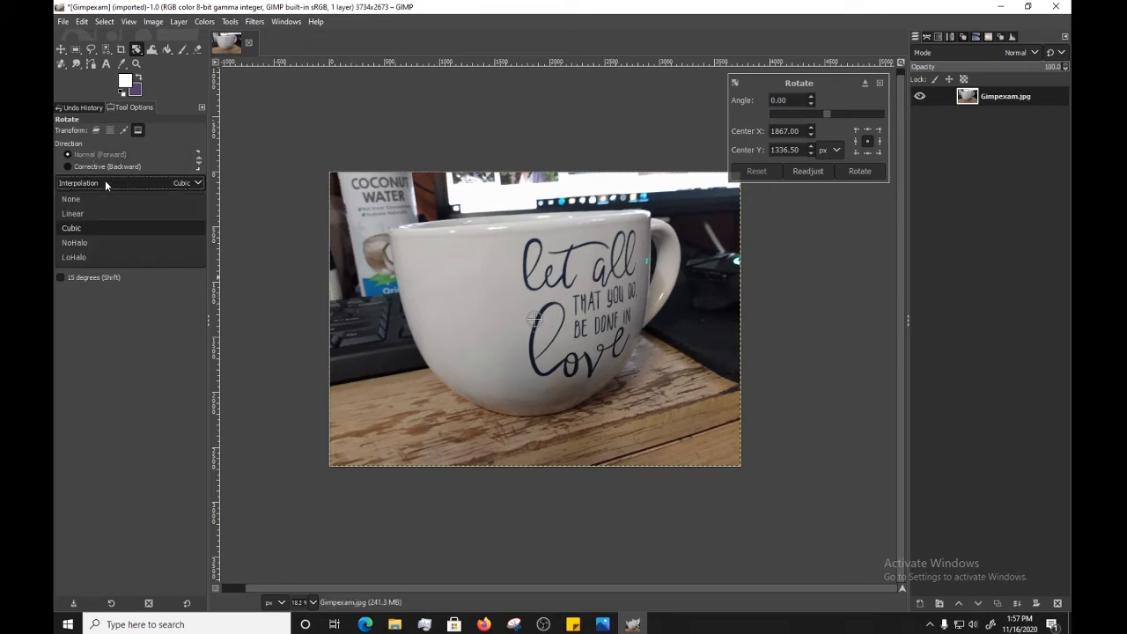
pyautogui.click(104, 183)
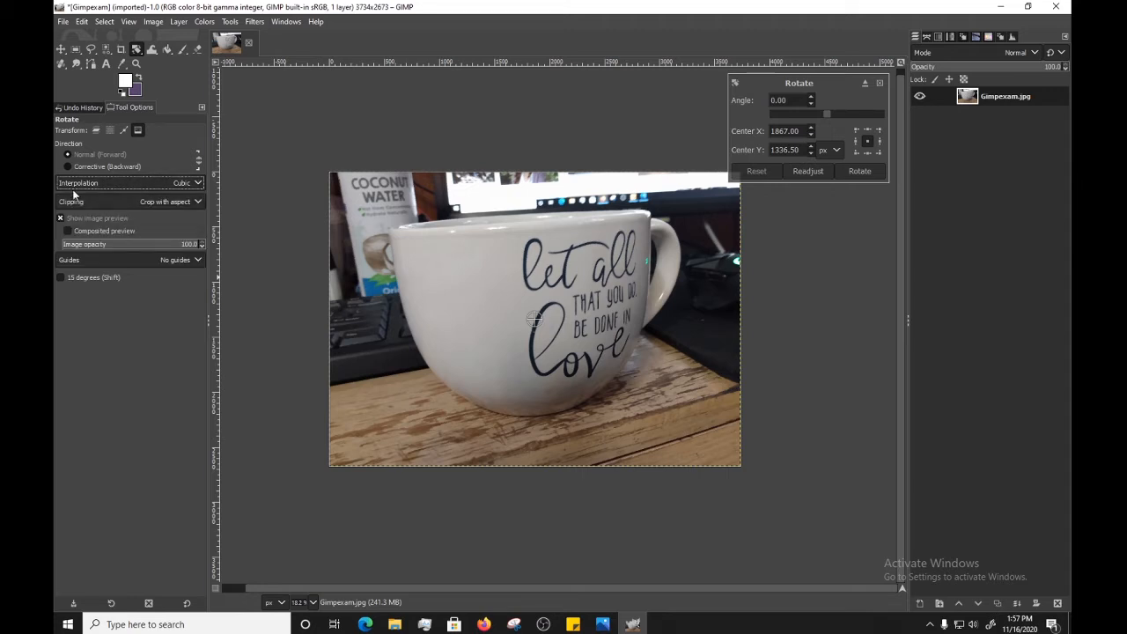
pyautogui.click(118, 202)
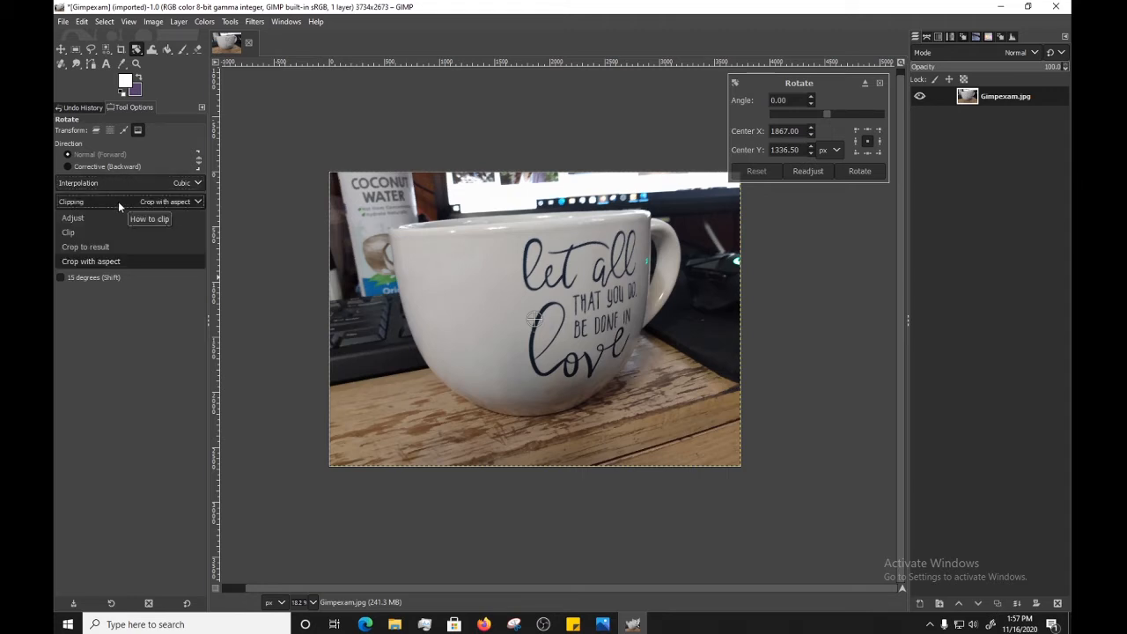
pyautogui.click(119, 205)
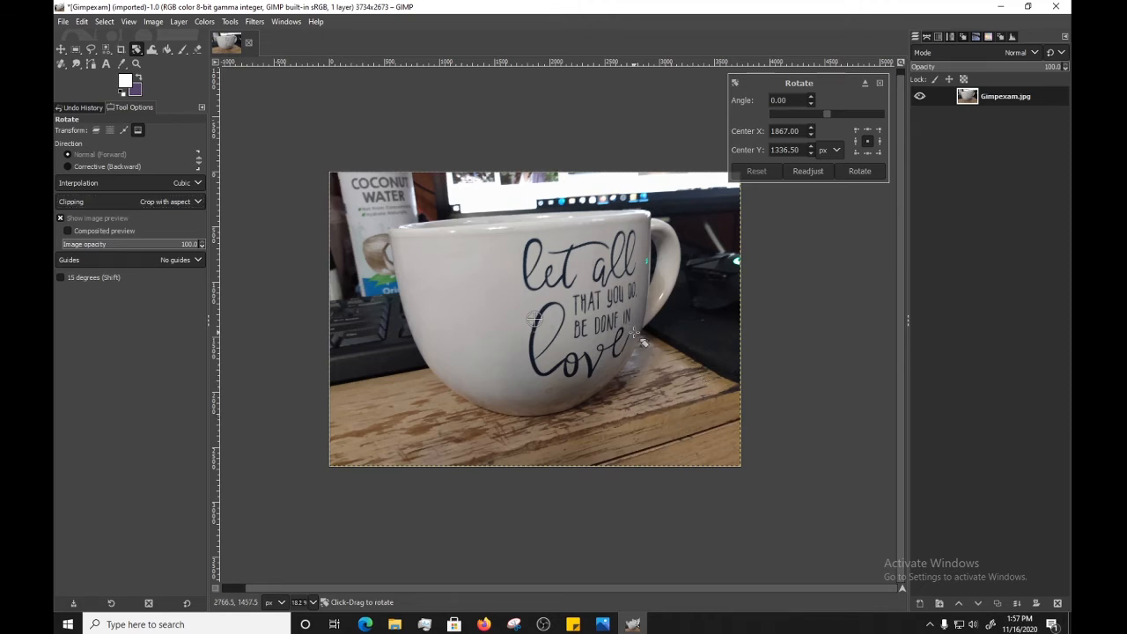
pyautogui.moveTo(698, 287); pyautogui.dragTo(724, 307)
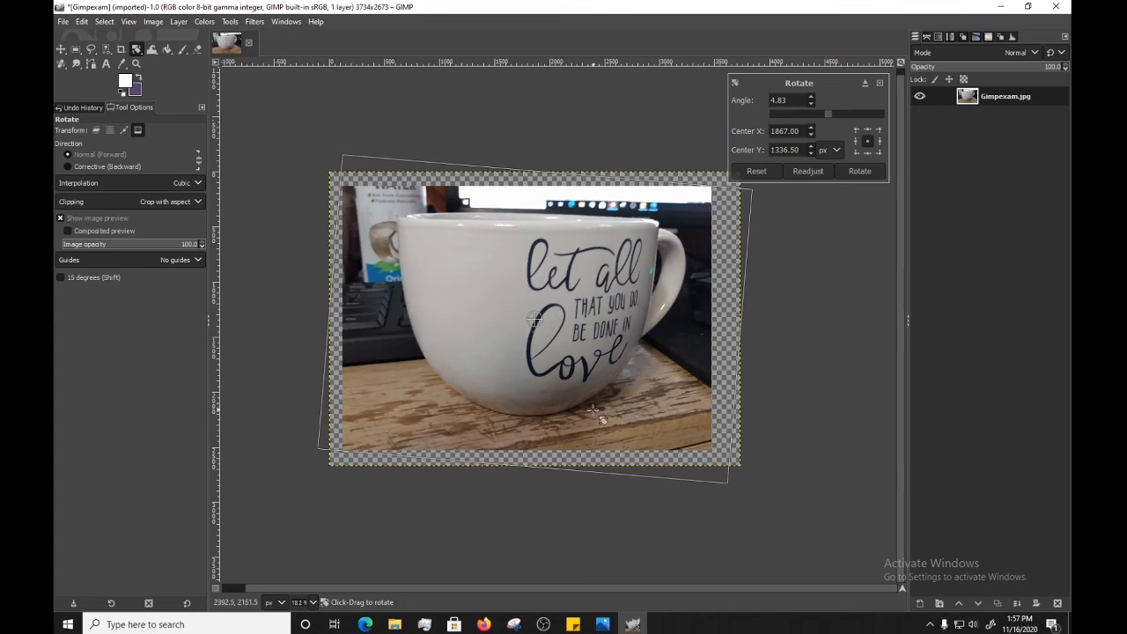
pyautogui.moveTo(698, 361); pyautogui.dragTo(695, 352)
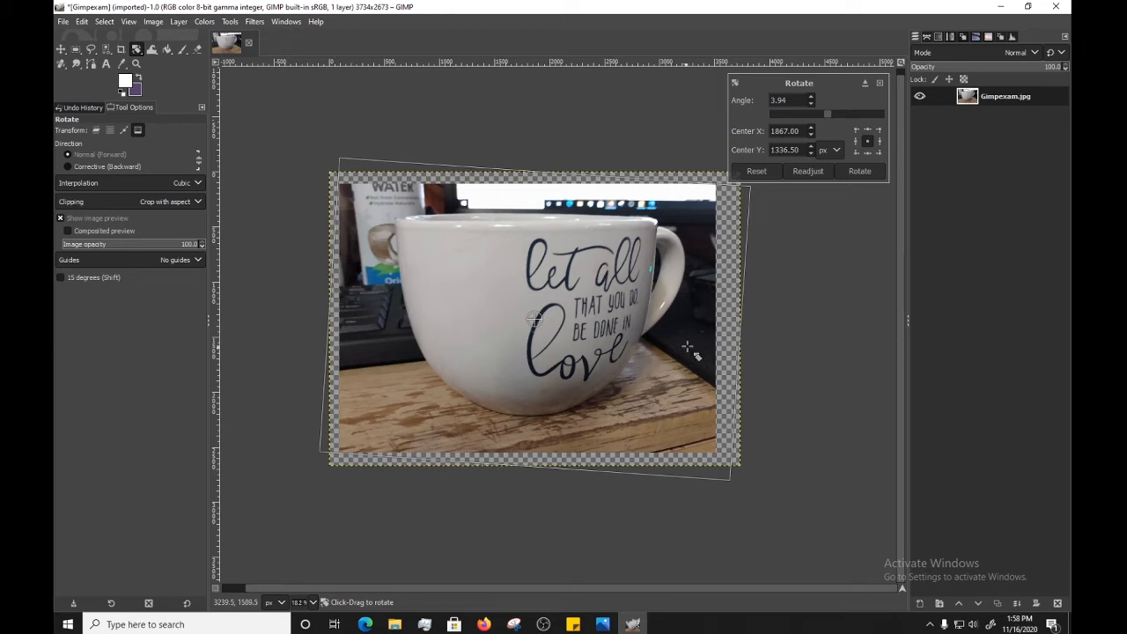
pyautogui.click(860, 171)
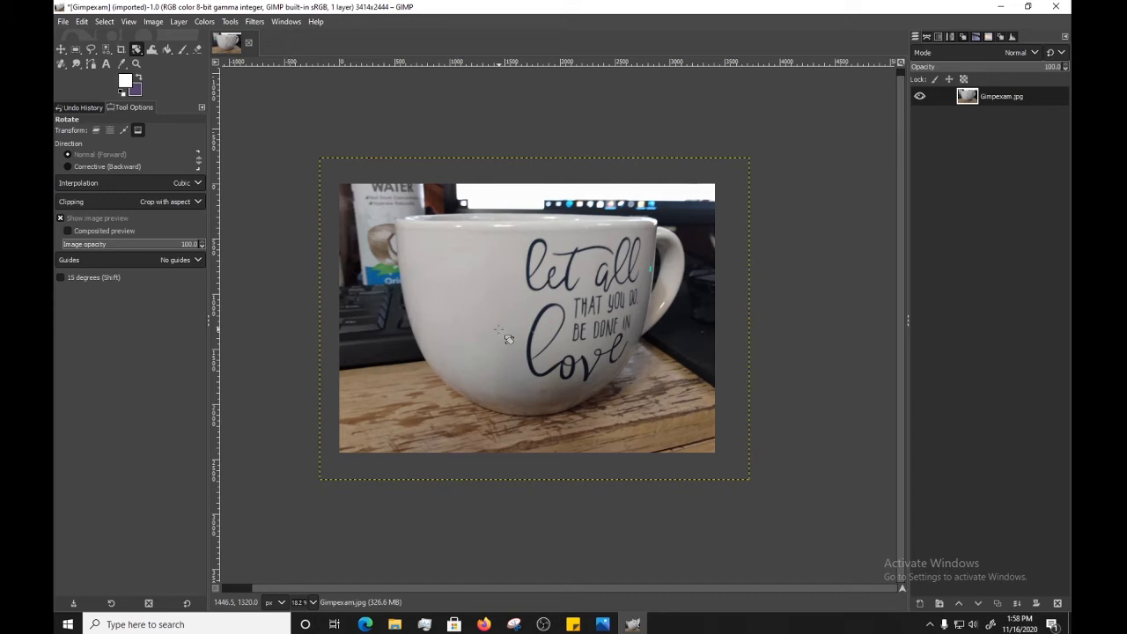
# Step: Sharpen the photo with Sharpen (Unsharp Mask), using a radius of about 5.176 and an amount of about 1.85
pyautogui.click(255, 21)
pyautogui.moveTo(313, 102)
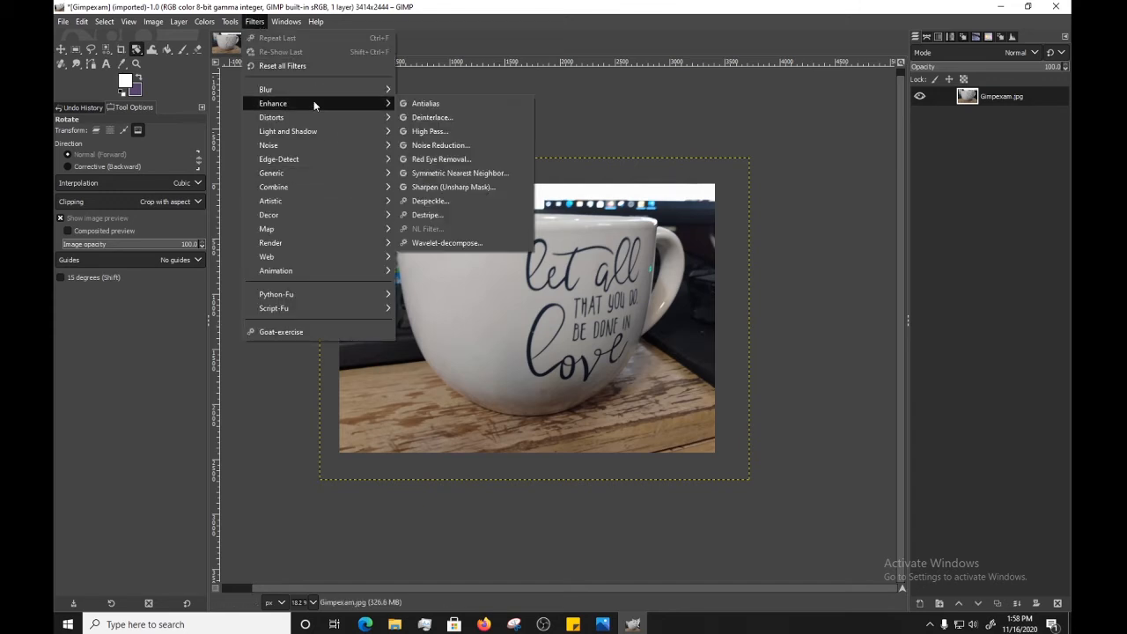
pyautogui.click(449, 186)
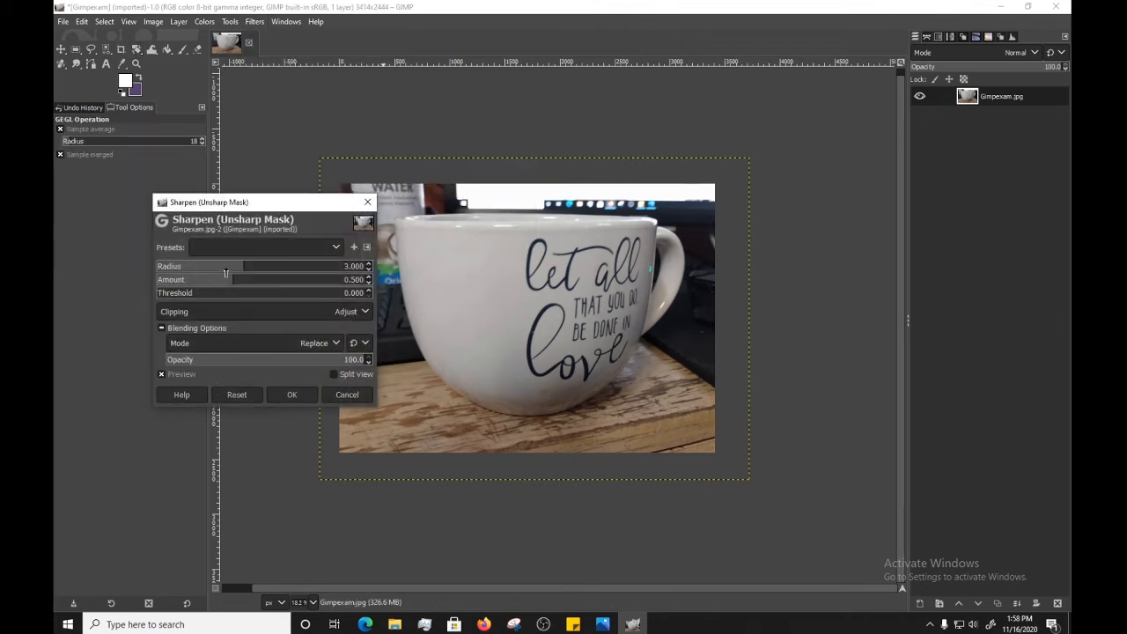
pyautogui.moveTo(247, 267); pyautogui.dragTo(274, 283)
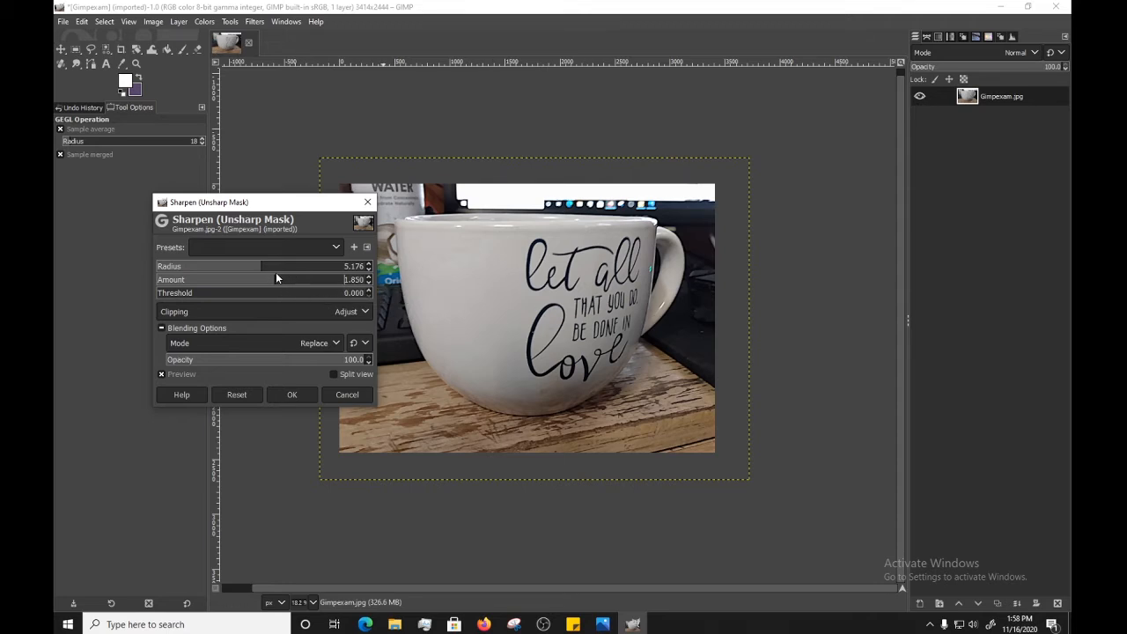
pyautogui.moveTo(276, 278); pyautogui.dragTo(280, 279)
pyautogui.click(291, 395)
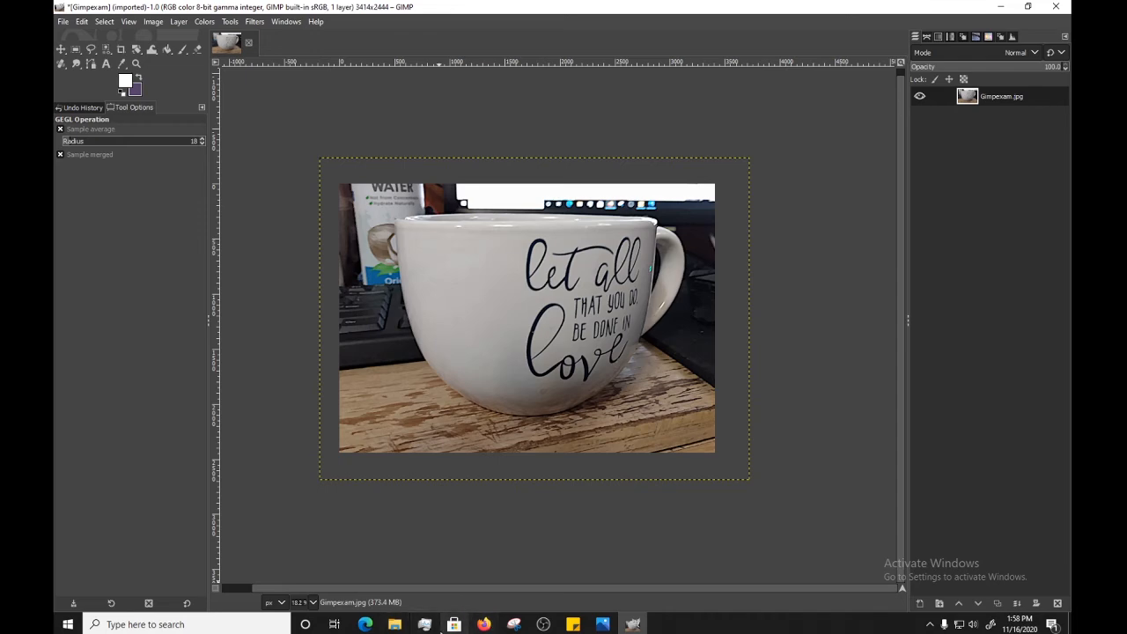
# Step: View the original Gimpexam image in Photos beside the edited version to compare them, and close it
pyautogui.click(394, 624)
pyautogui.doubleClick(420, 314)
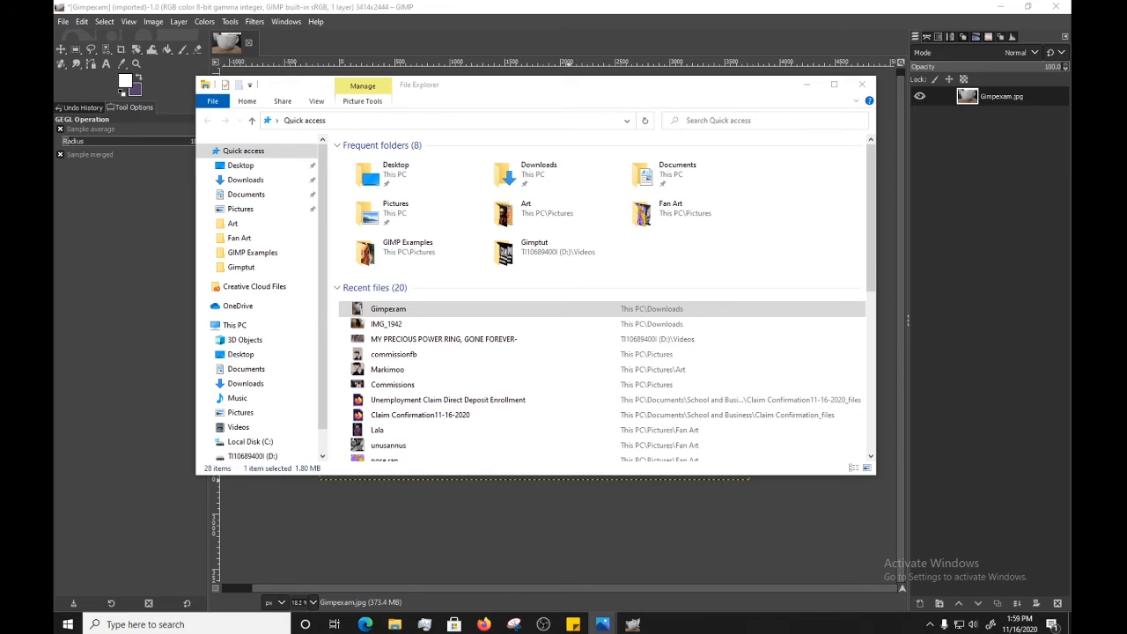
pyautogui.click(797, 88)
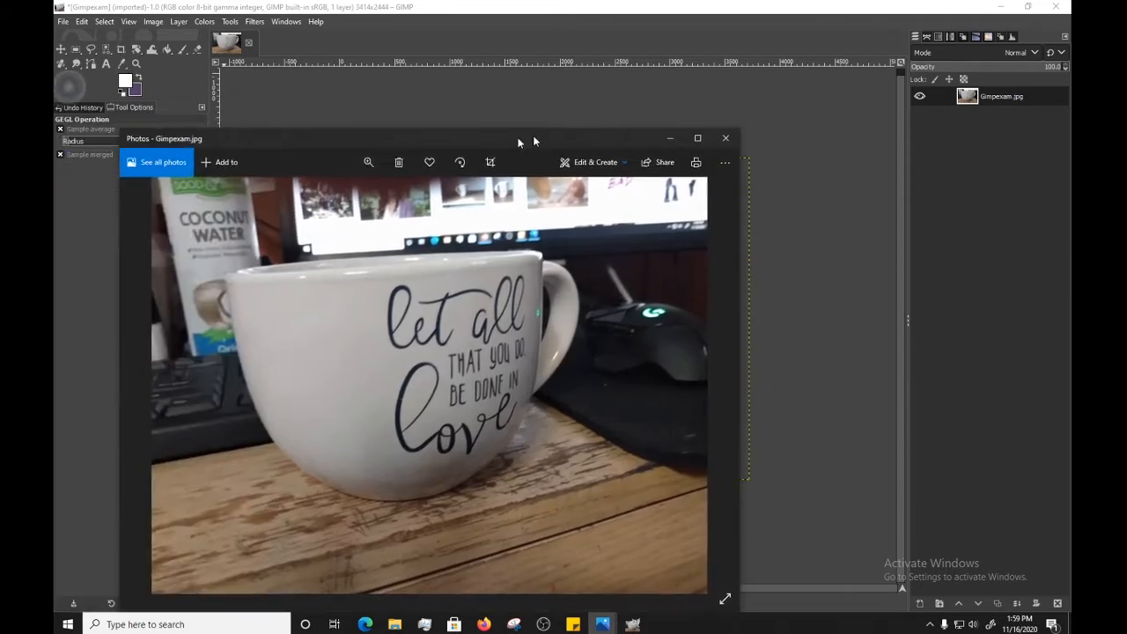
pyautogui.moveTo(533, 135); pyautogui.dragTo(627, 517)
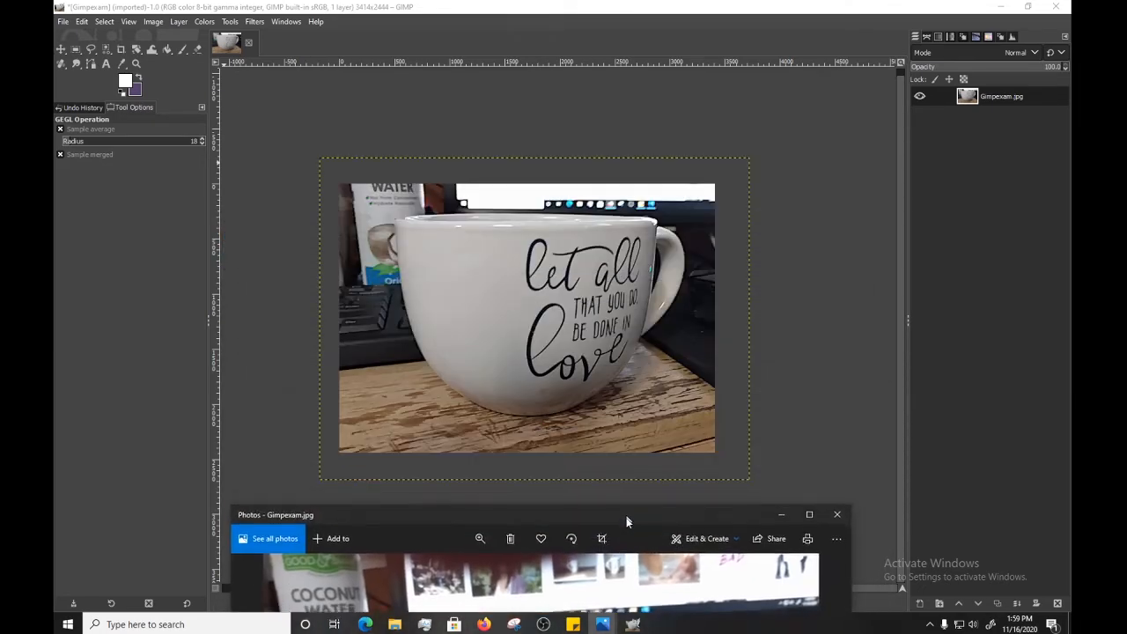
pyautogui.click(836, 518)
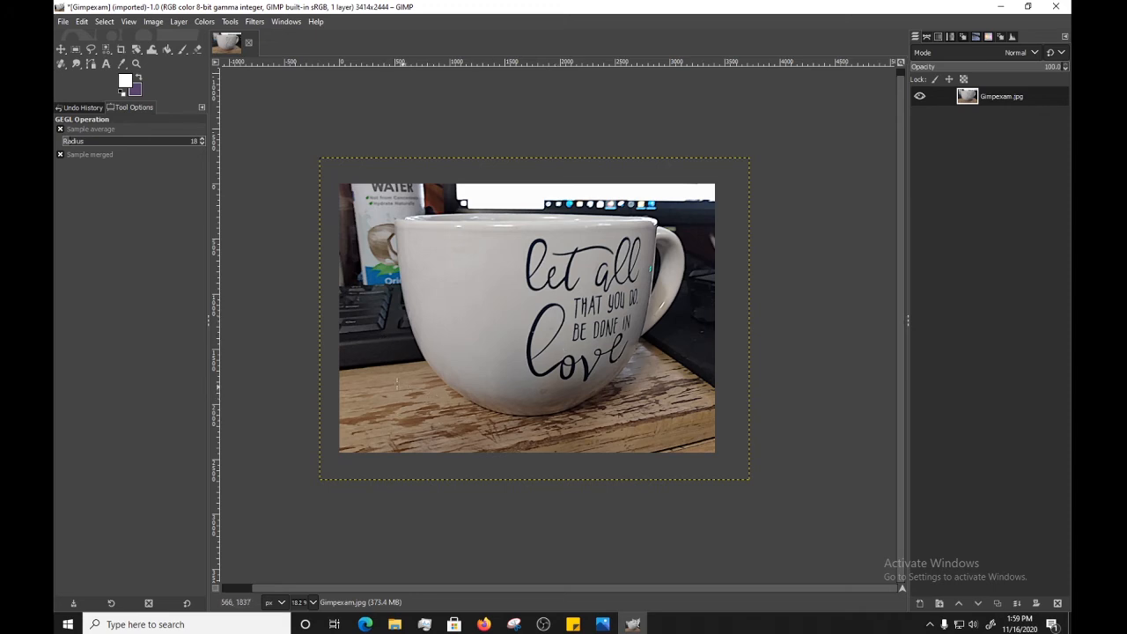
# Step: Adjust the photo's brightness to -28 and its contrast to 18
pyautogui.click(204, 21)
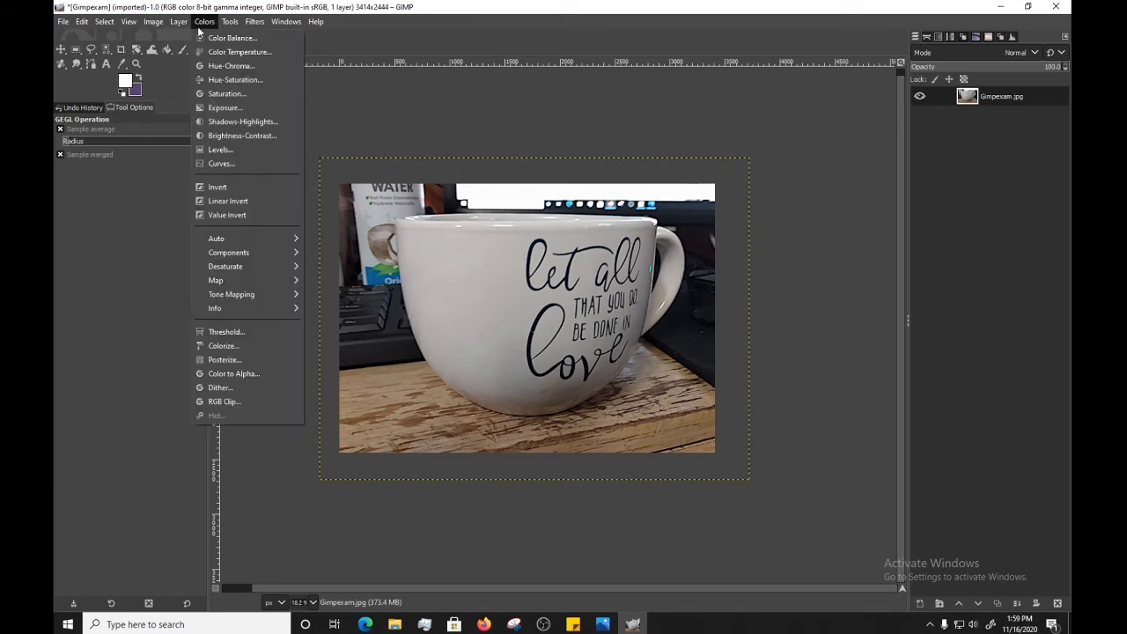
pyautogui.click(246, 138)
pyautogui.moveTo(236, 235); pyautogui.dragTo(261, 252)
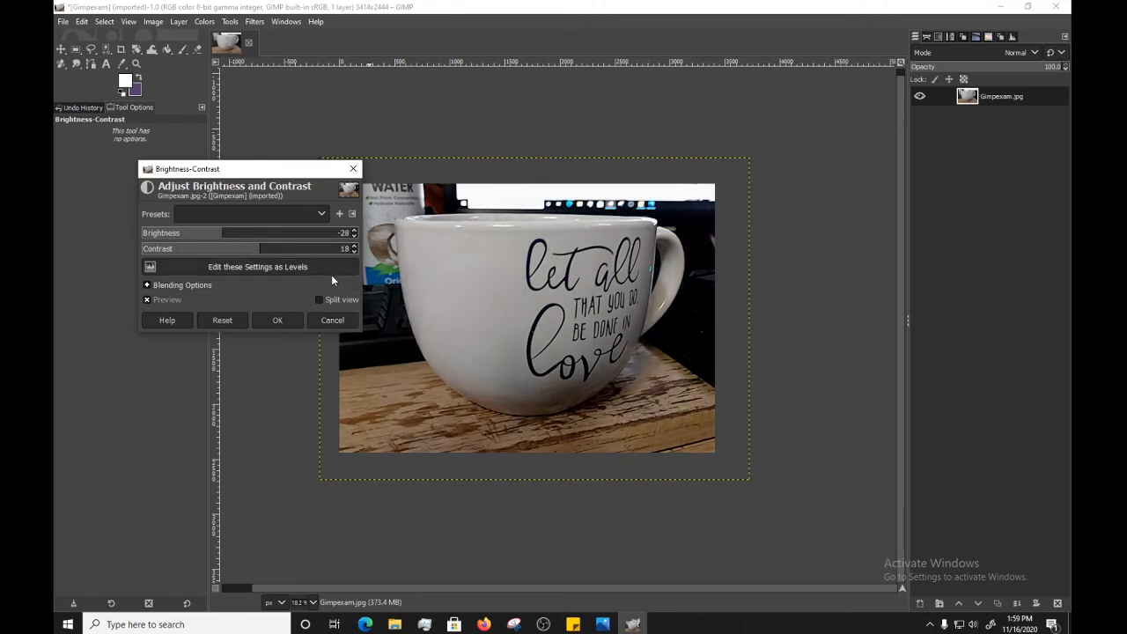
pyautogui.click(279, 320)
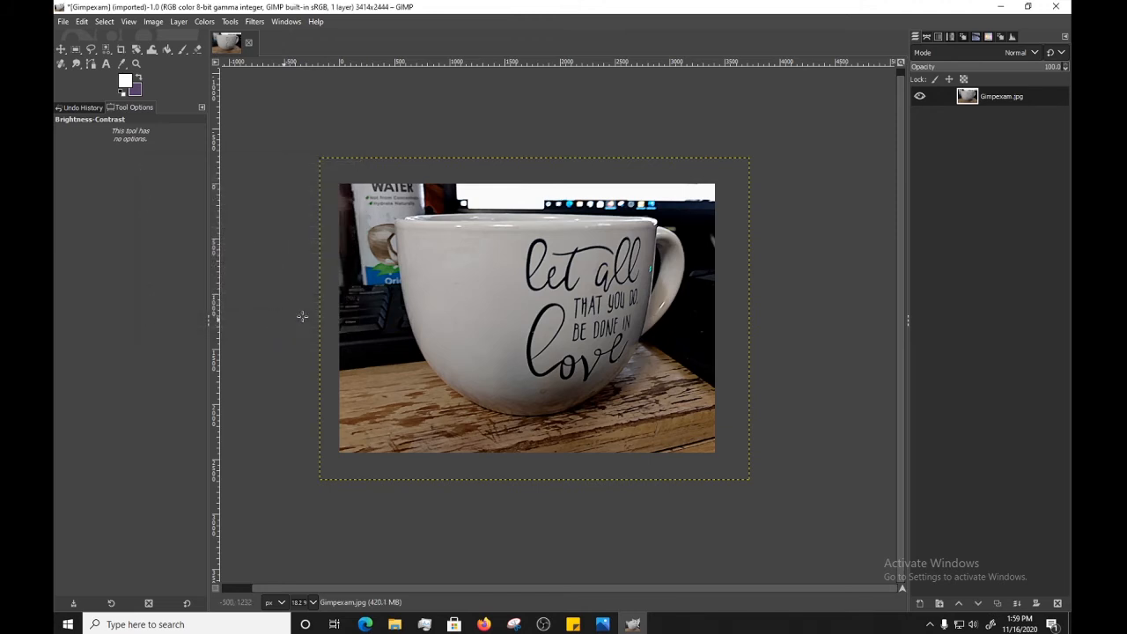
pyautogui.click(203, 22)
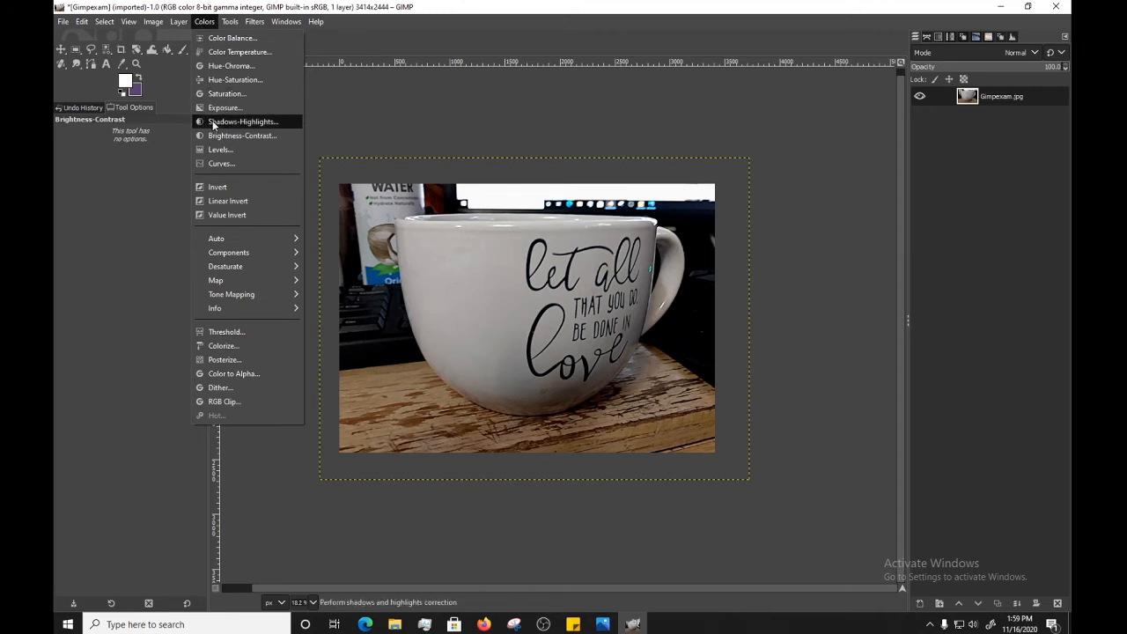
pyautogui.click(239, 121)
pyautogui.moveTo(266, 207); pyautogui.dragTo(267, 162)
pyautogui.click(347, 439)
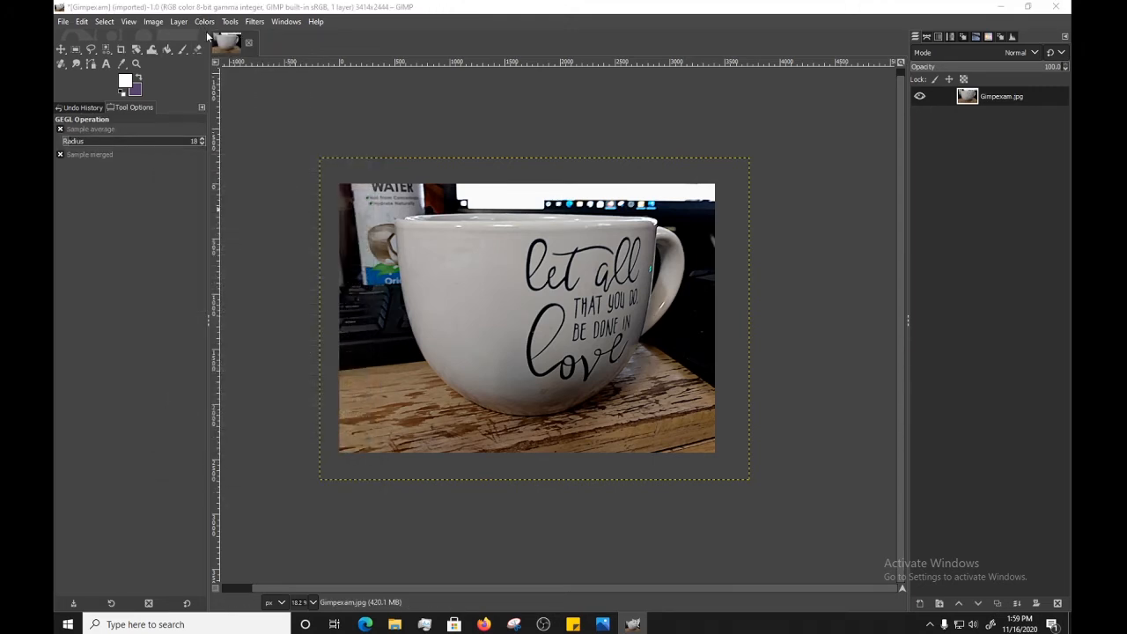
# Step: Apply an Exposure adjustment to the photo with the black level set to 0.010
pyautogui.click(204, 21)
pyautogui.click(264, 108)
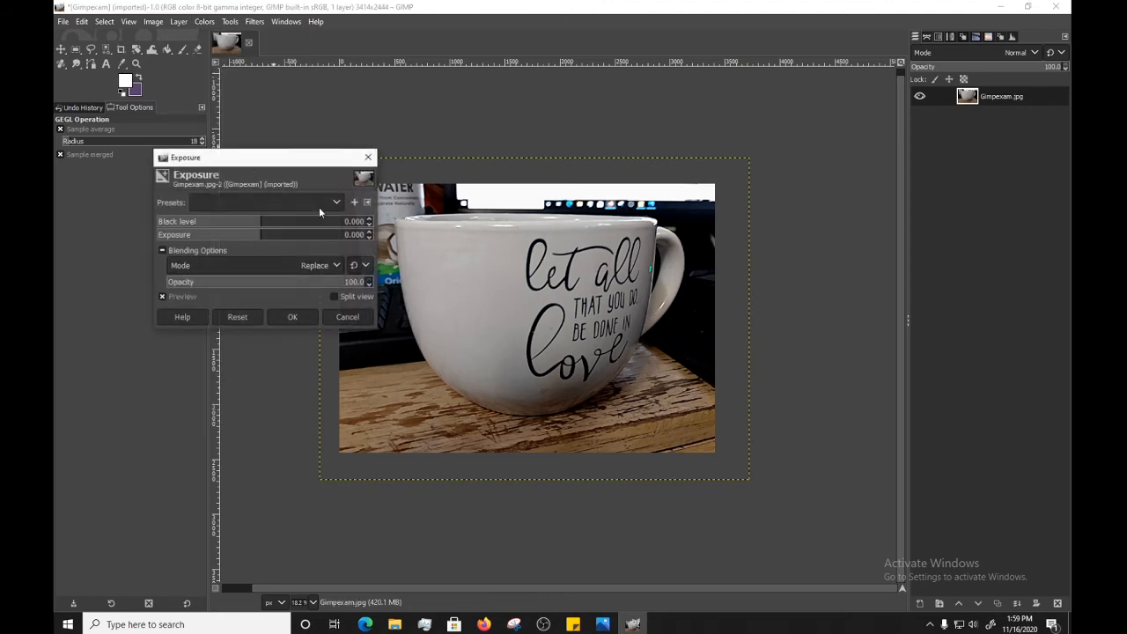
pyautogui.moveTo(247, 159); pyautogui.dragTo(233, 183)
pyautogui.click(254, 248)
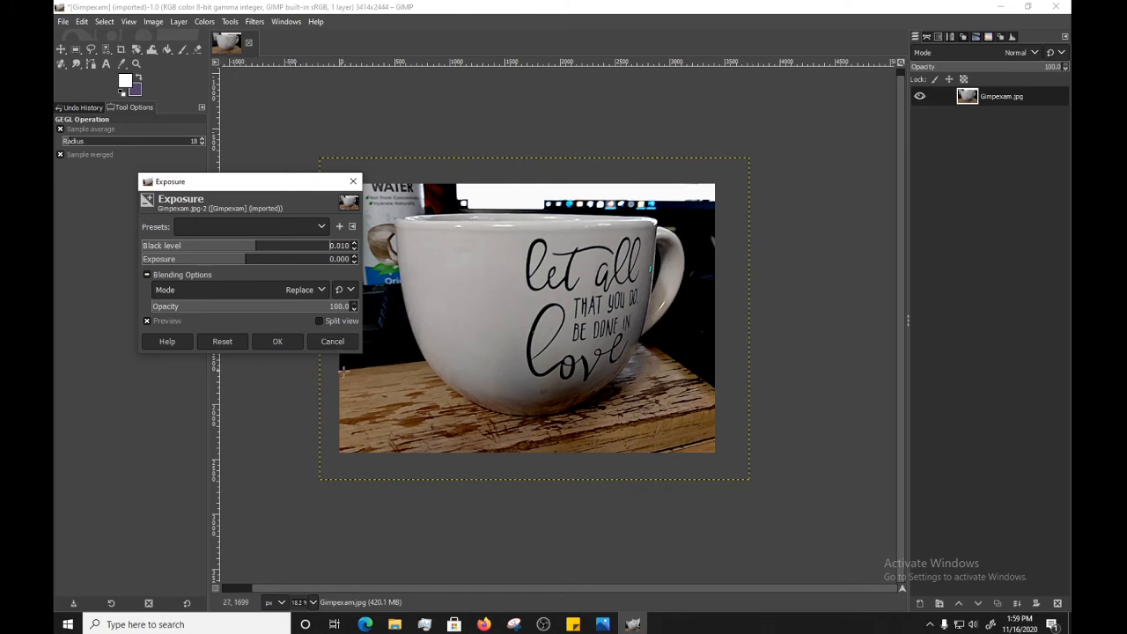
pyautogui.click(278, 342)
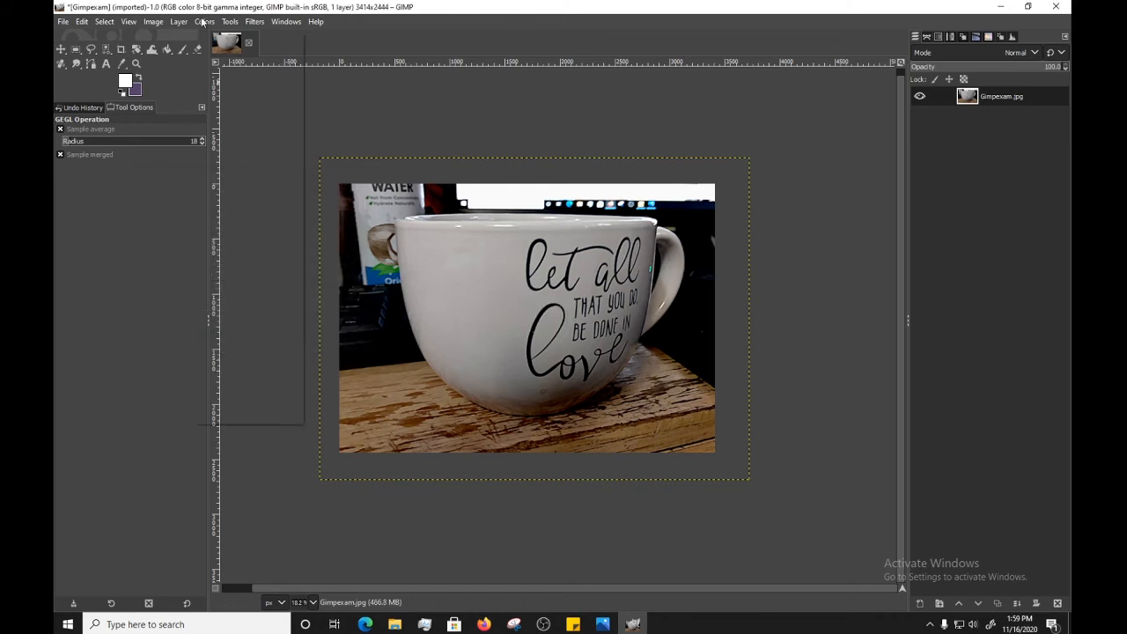
# Step: Raise the photo's saturation scale to slightly above 1.13 and apply it
pyautogui.click(204, 21)
pyautogui.click(255, 92)
pyautogui.moveTo(249, 192); pyautogui.dragTo(242, 209)
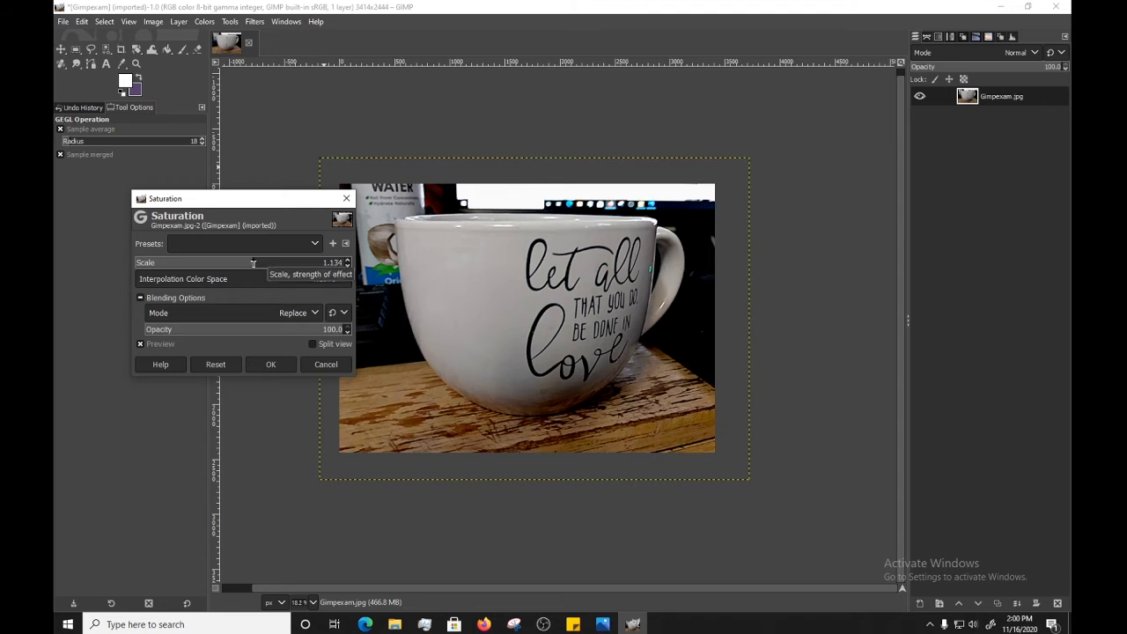
pyautogui.moveTo(254, 264); pyautogui.dragTo(260, 264)
pyautogui.click(270, 364)
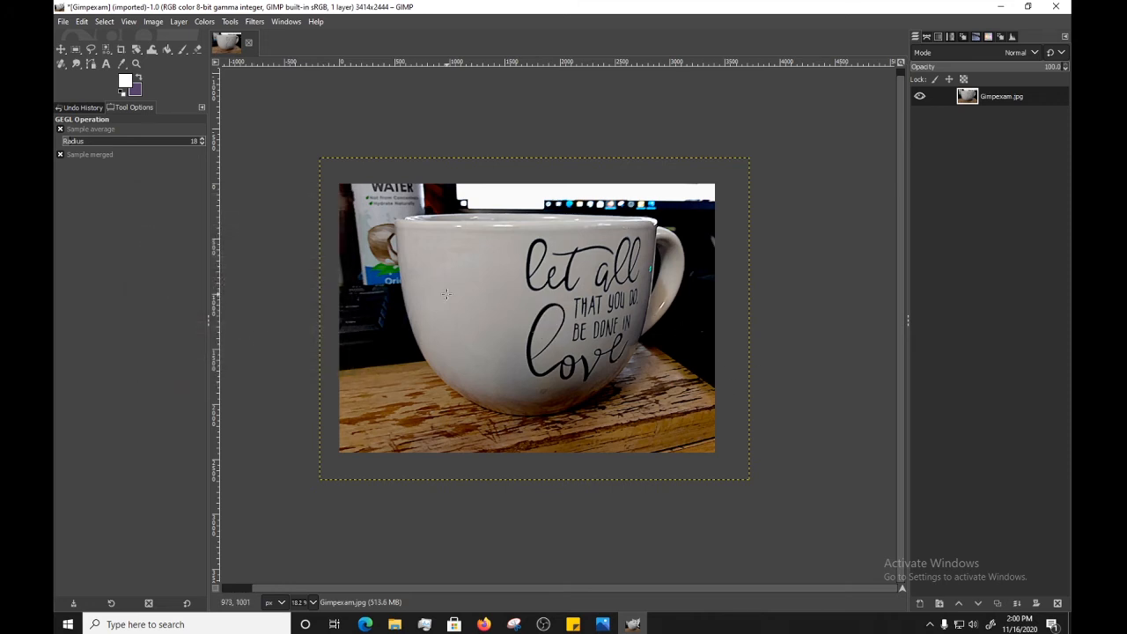
pyautogui.click(210, 24)
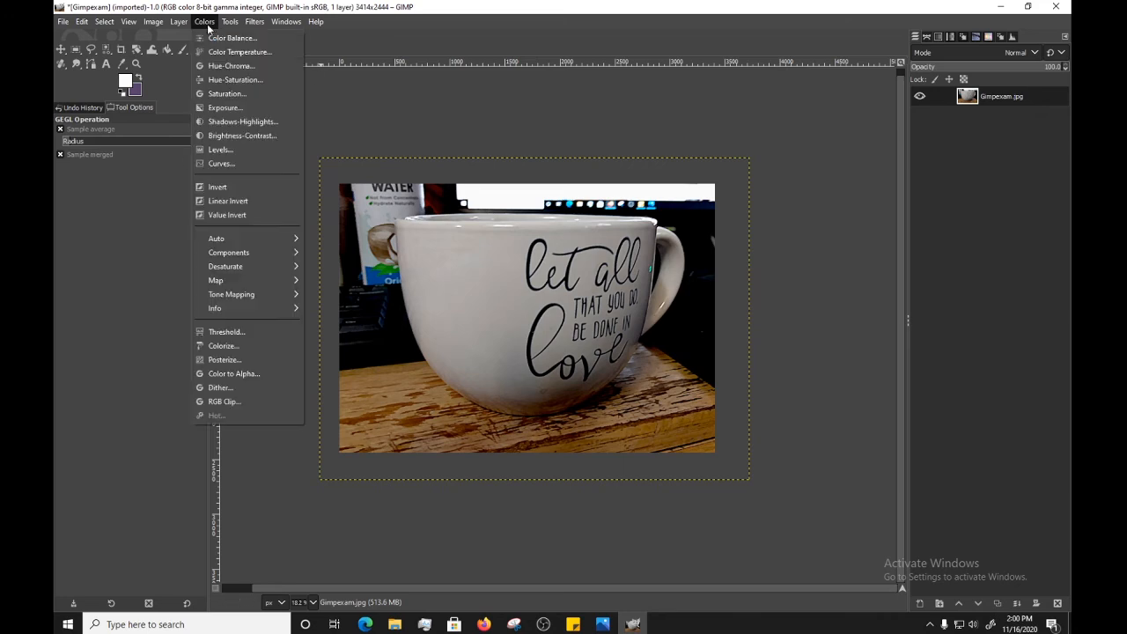
pyautogui.moveTo(258, 21)
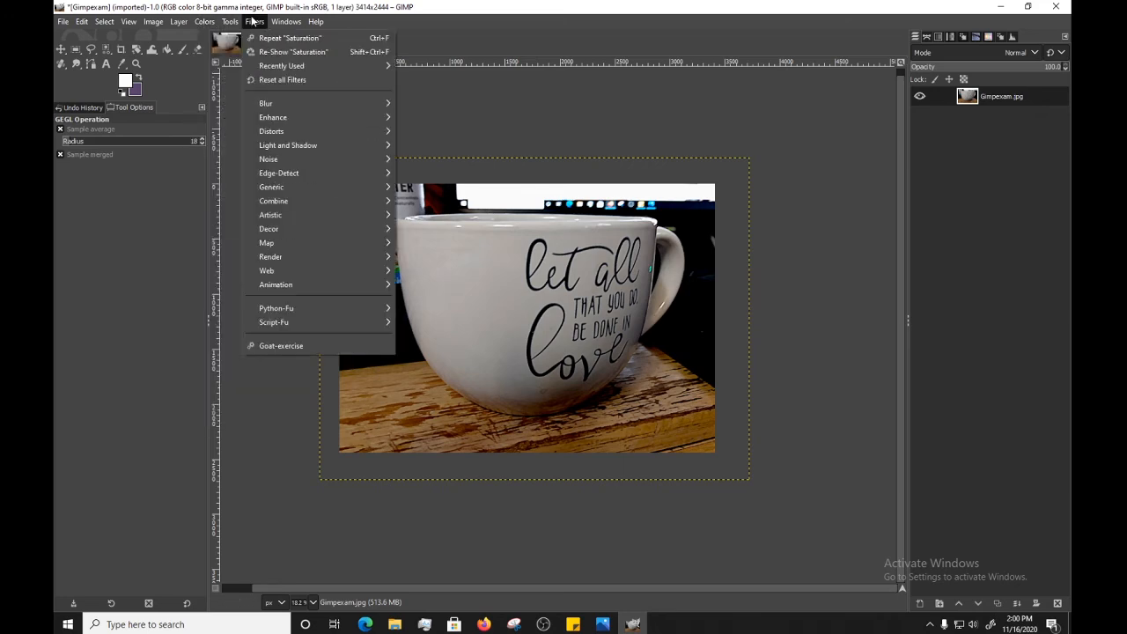
pyautogui.moveTo(207, 22)
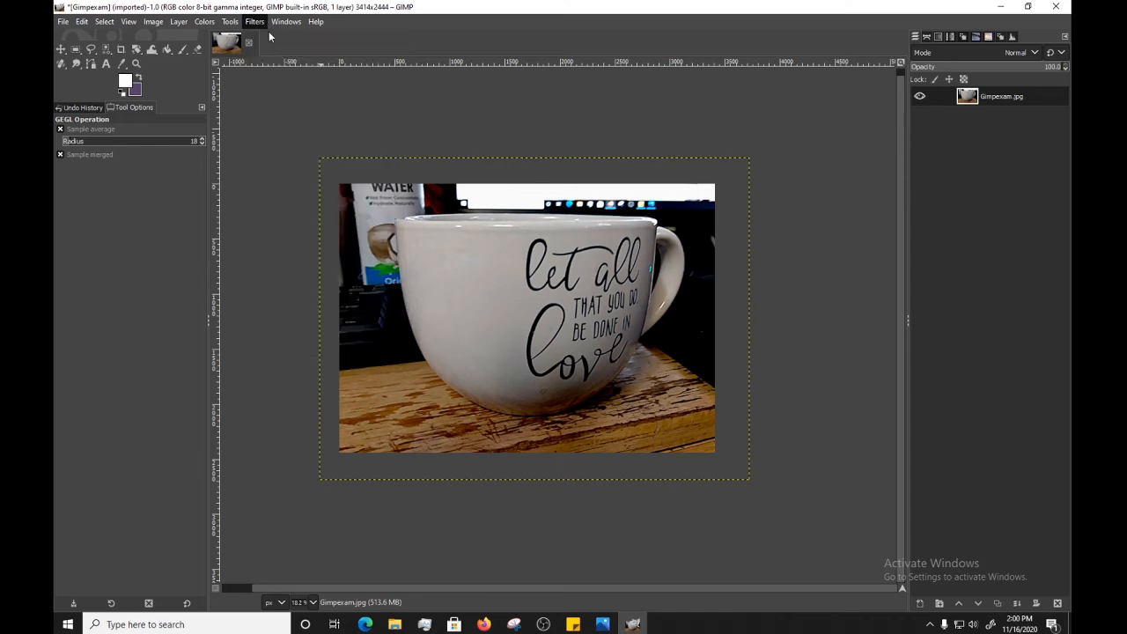
# Step: Start a Focus Blur on the photo and reshape its focus area into a wide ellipse over the mug's lettering
pyautogui.moveTo(370, 103)
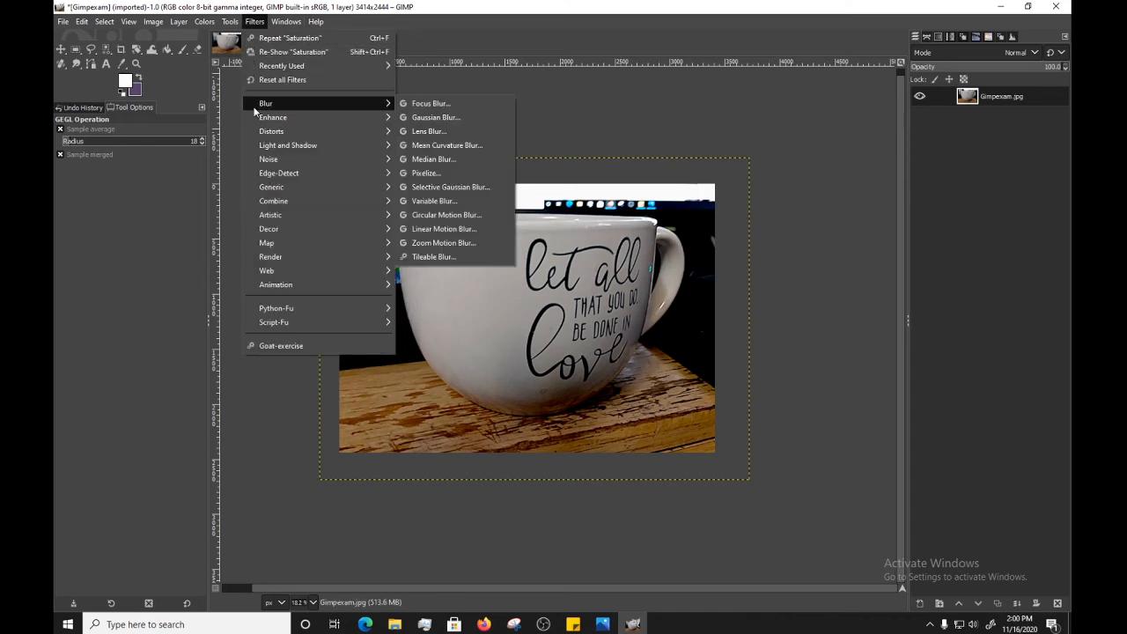
pyautogui.click(461, 105)
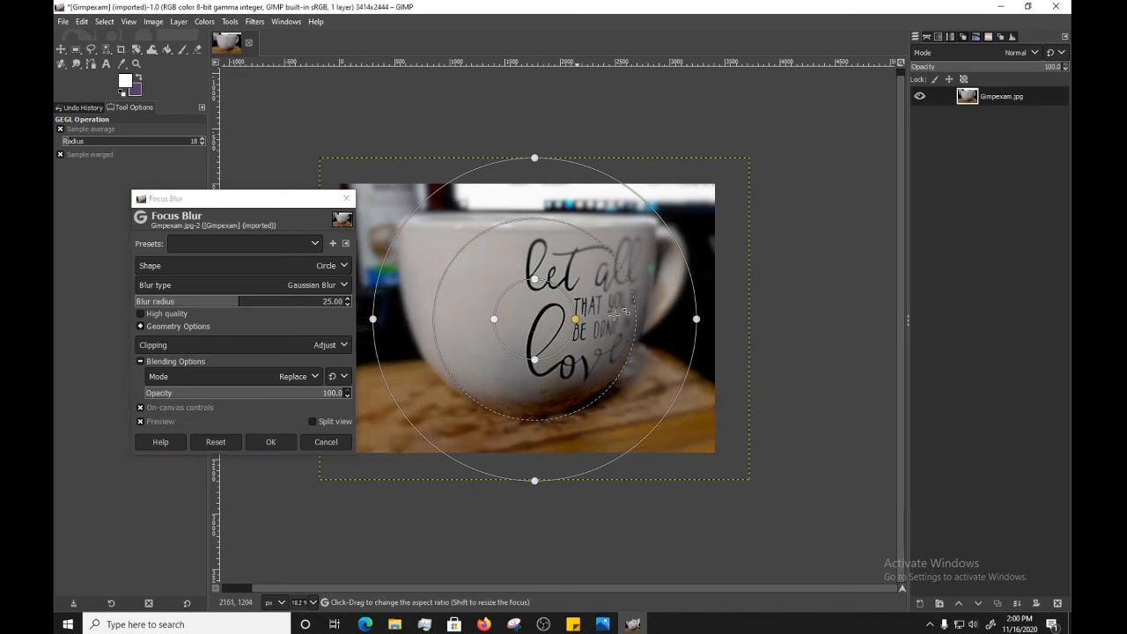
pyautogui.moveTo(575, 319); pyautogui.dragTo(618, 318)
pyautogui.moveTo(536, 279); pyautogui.dragTo(536, 257)
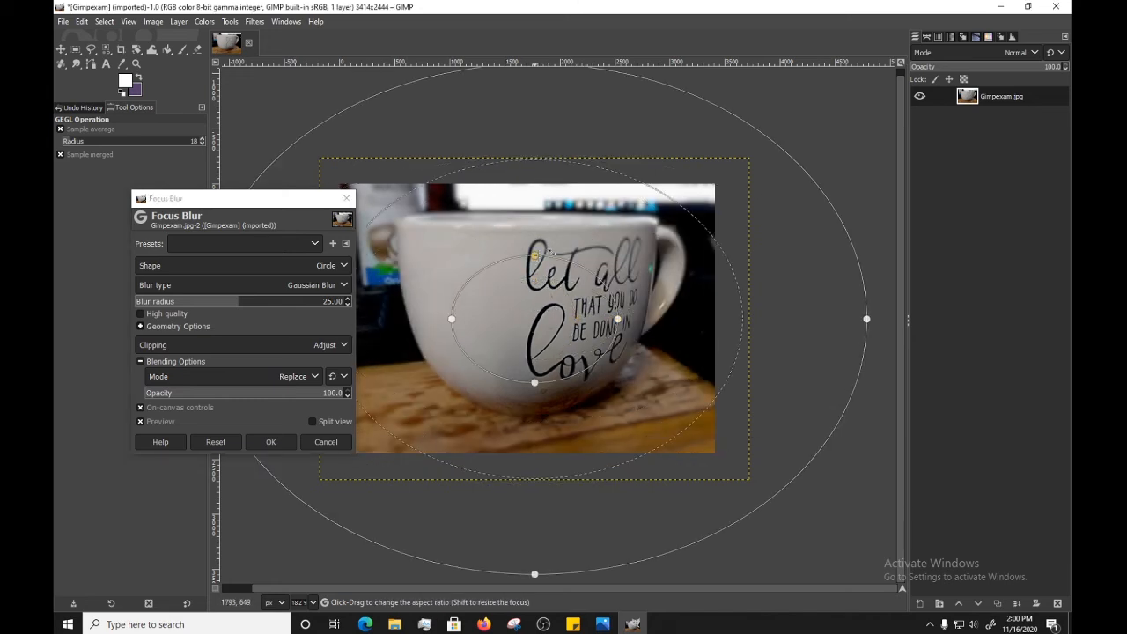
pyautogui.moveTo(546, 318)
pyautogui.mouseDown()
pyautogui.moveTo(552, 302)
pyautogui.moveTo(540, 312)
pyautogui.mouseUp()
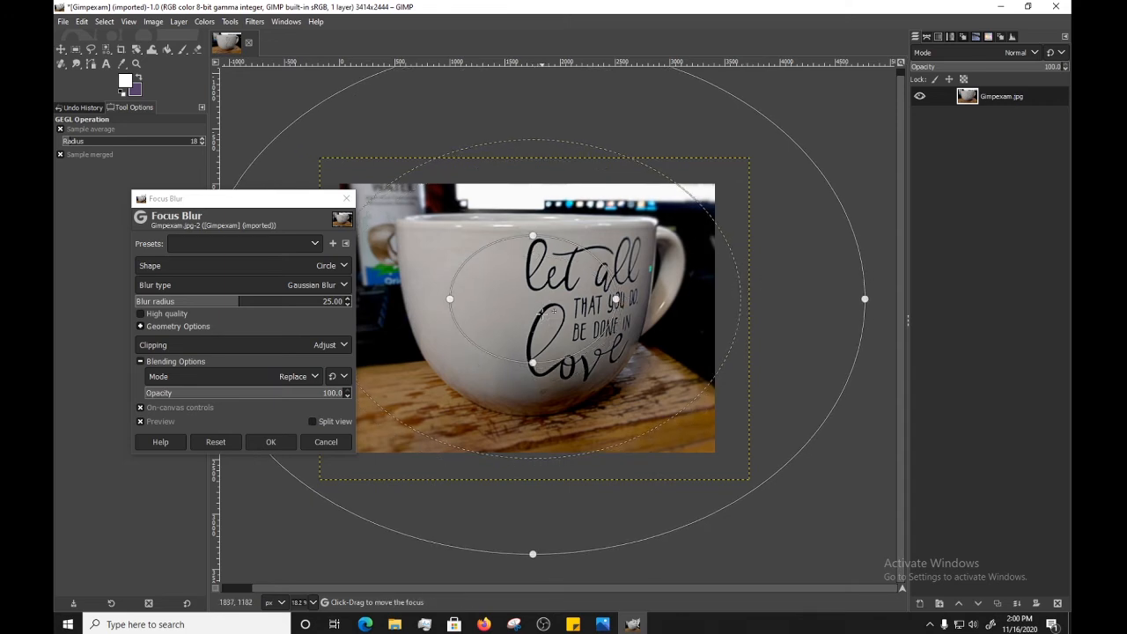
pyautogui.moveTo(741, 296); pyautogui.dragTo(672, 309)
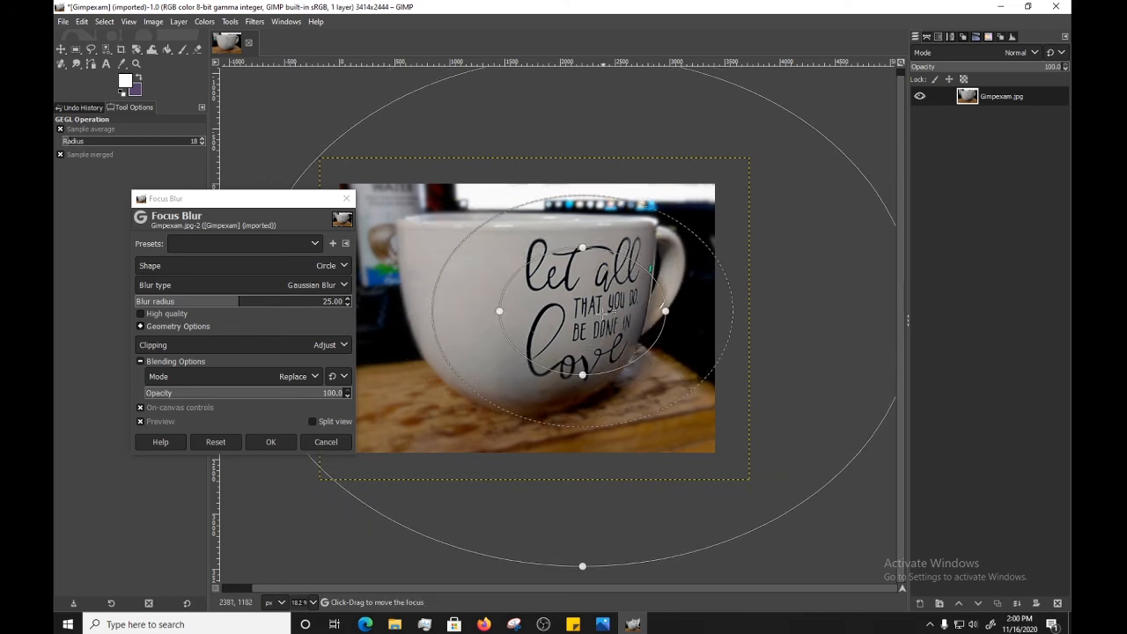
pyautogui.moveTo(668, 303); pyautogui.dragTo(671, 303)
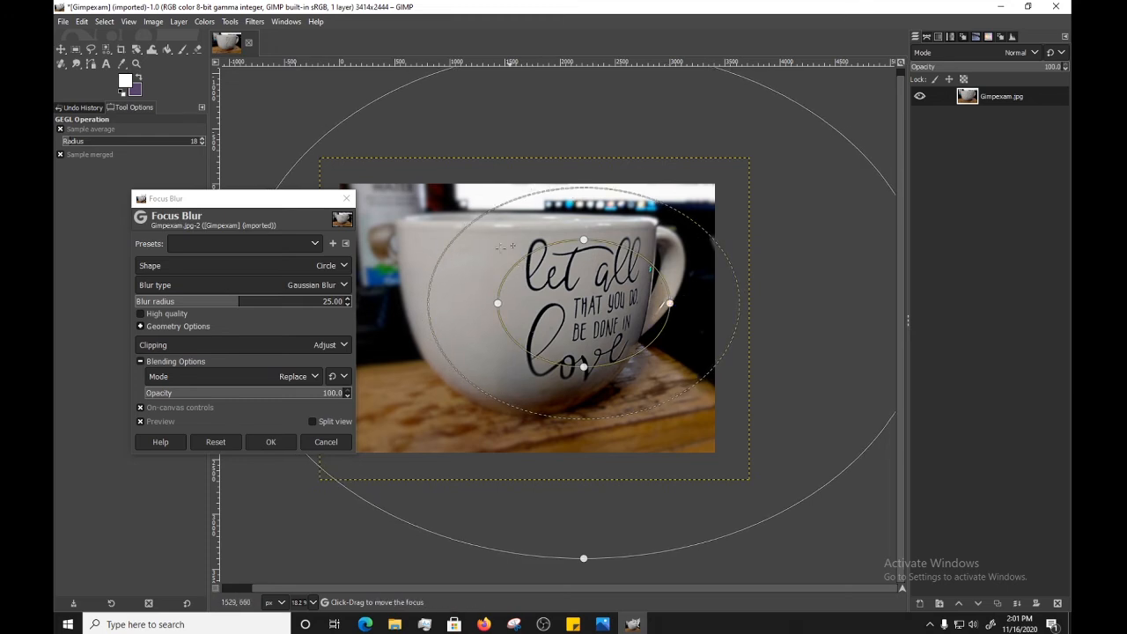
# Step: Enlarge the inner focus ellipse over most of the mug's body, shift it slightly left, and pull the blur midpoint close around it
pyautogui.moveTo(469, 226); pyautogui.dragTo(412, 225)
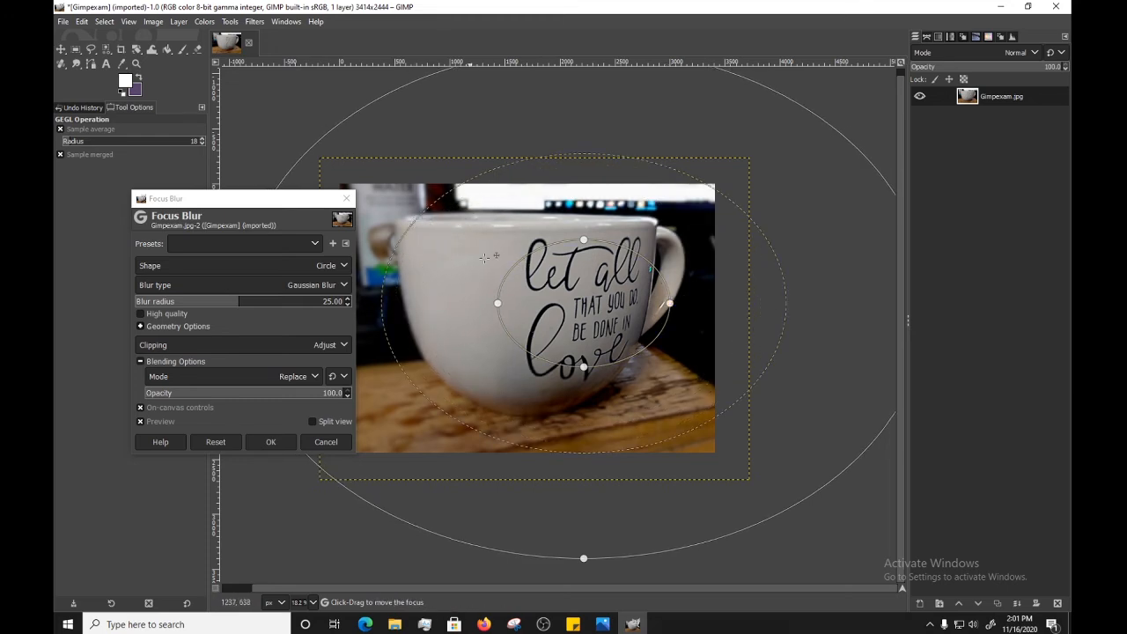
pyautogui.moveTo(483, 302)
pyautogui.mouseDown()
pyautogui.moveTo(456, 302)
pyautogui.moveTo(467, 302)
pyautogui.mouseUp()
pyautogui.moveTo(589, 387); pyautogui.dragTo(584, 389)
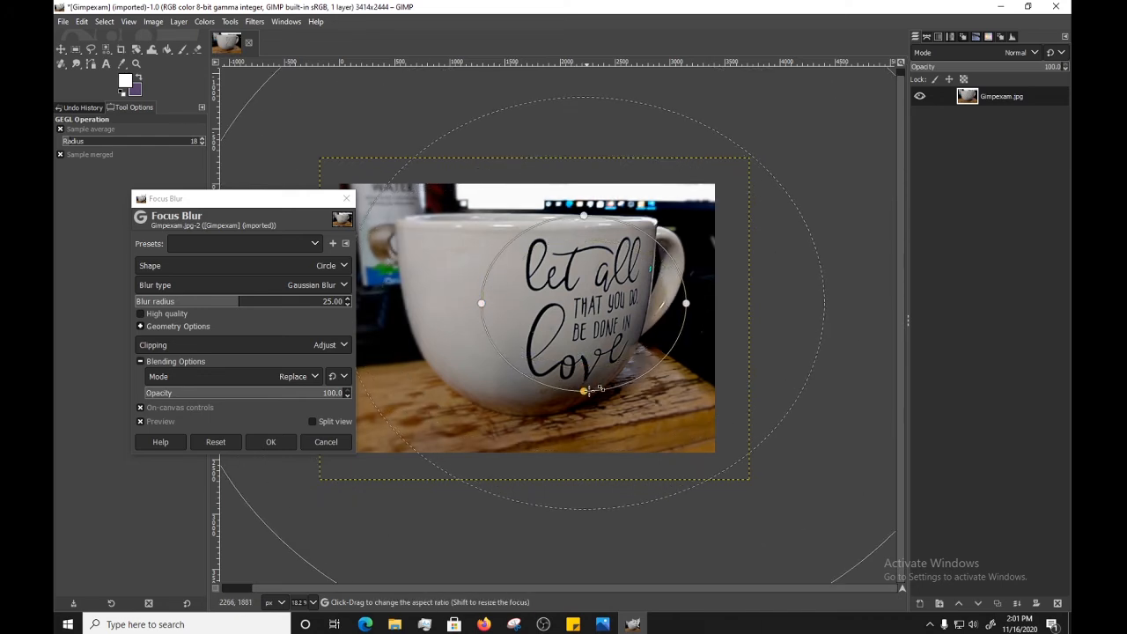
pyautogui.moveTo(481, 302); pyautogui.dragTo(448, 302)
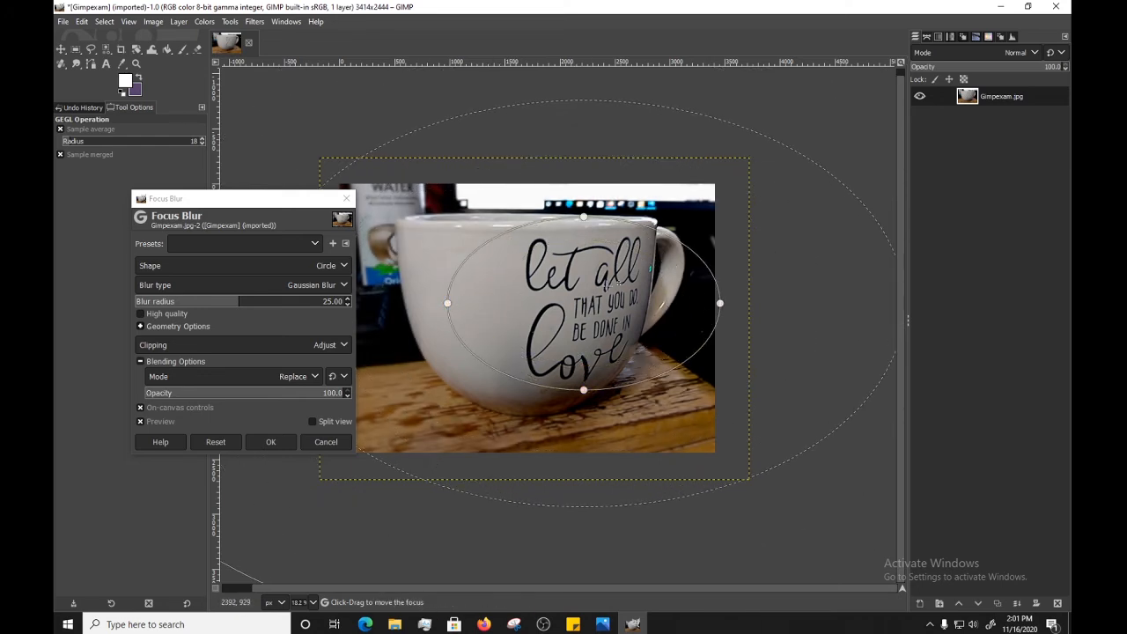
pyautogui.moveTo(607, 286); pyautogui.dragTo(589, 287)
pyautogui.moveTo(501, 107); pyautogui.dragTo(533, 182)
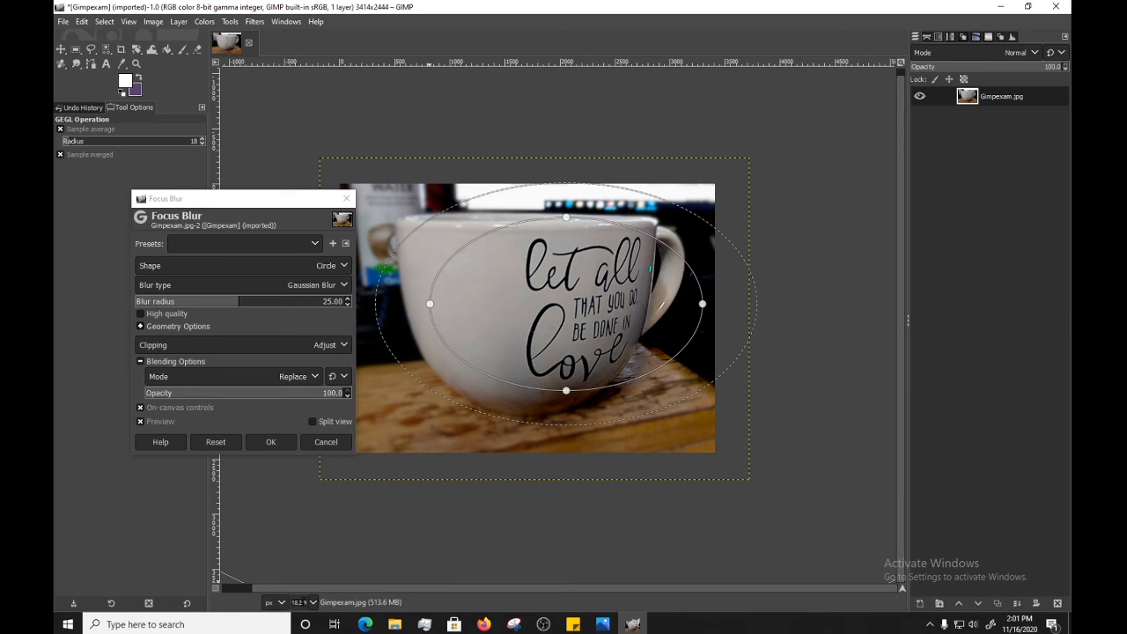
# Step: Shrink the outer blur limit to an ellipse roughly around the photo and tighten the inner focus ellipse in width and height around the lettering
pyautogui.click(313, 603)
pyautogui.click(313, 591)
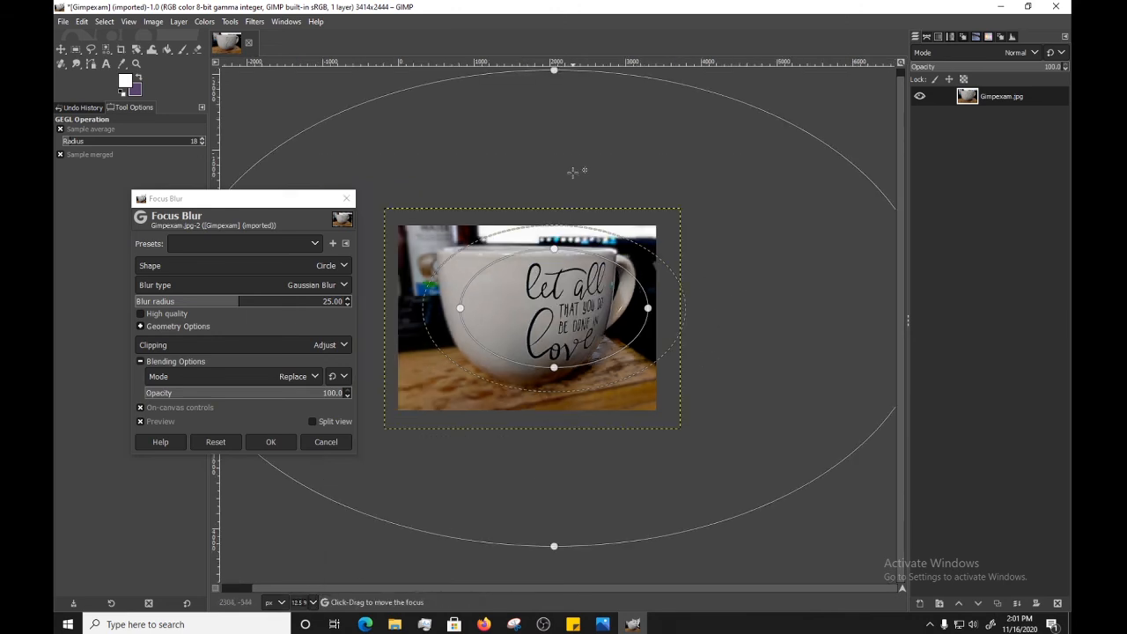
pyautogui.moveTo(561, 121); pyautogui.dragTo(553, 198)
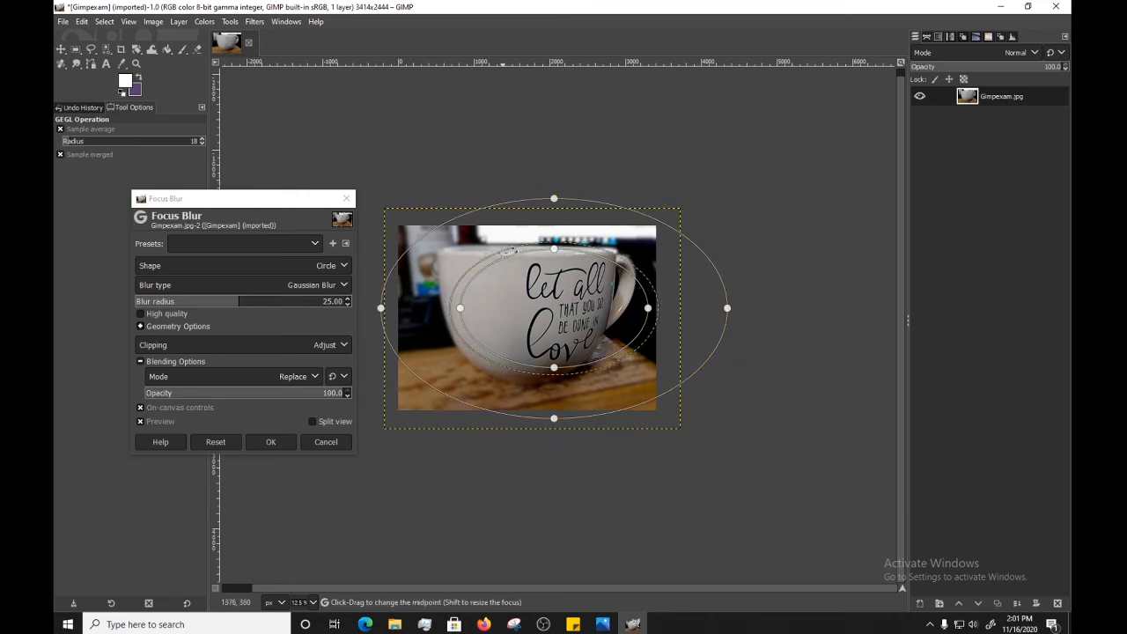
pyautogui.moveTo(498, 240); pyautogui.dragTo(505, 246)
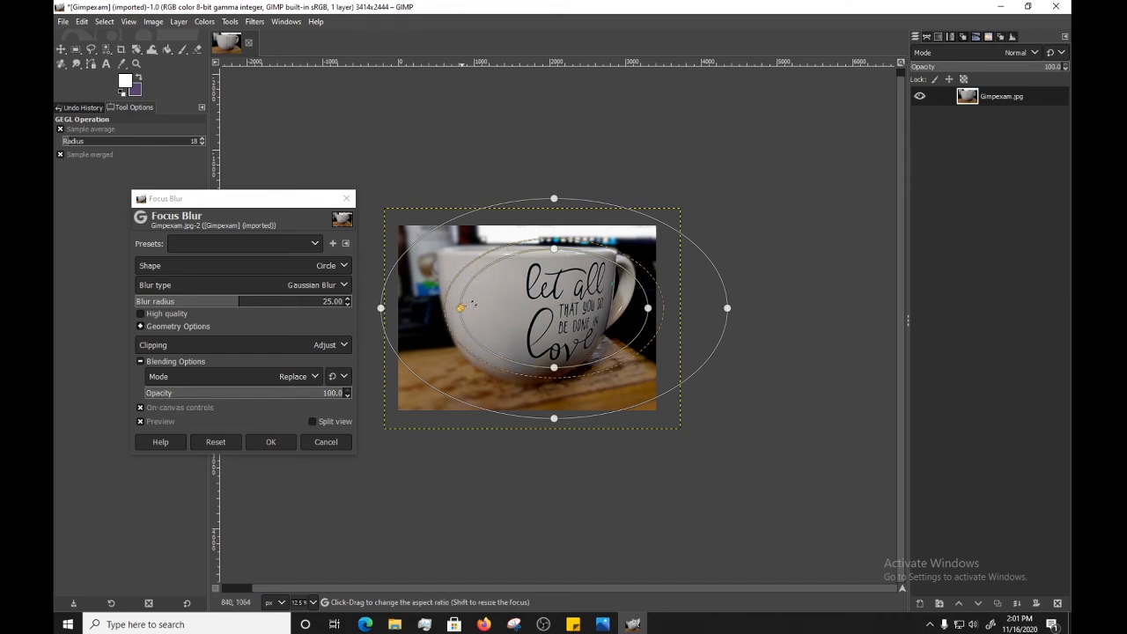
pyautogui.moveTo(459, 308); pyautogui.dragTo(478, 306)
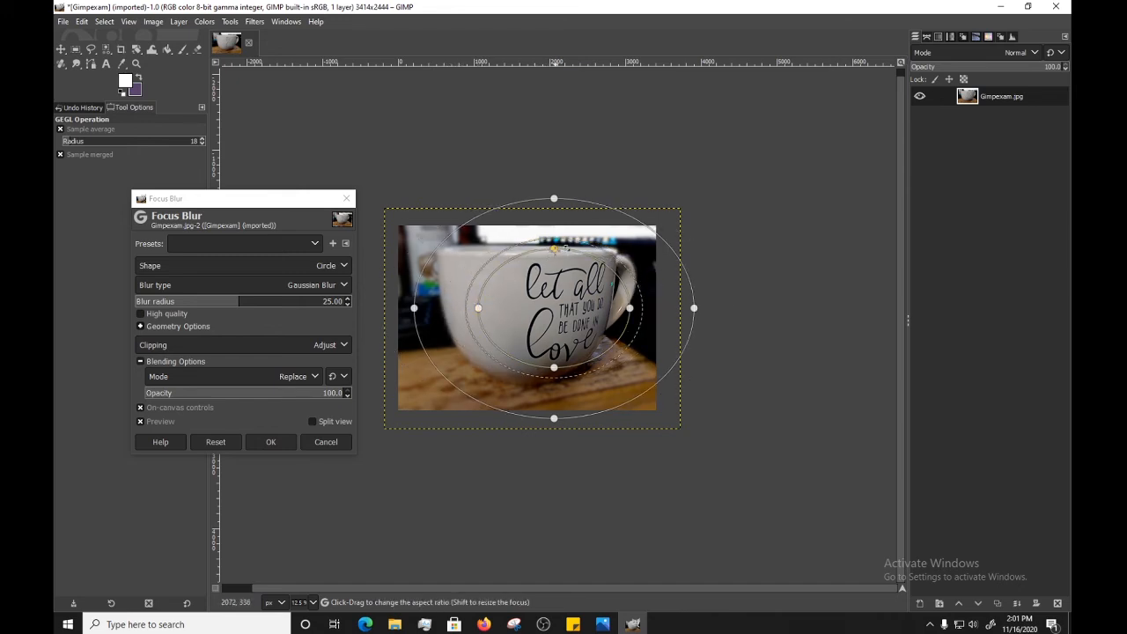
pyautogui.moveTo(565, 243); pyautogui.dragTo(550, 255)
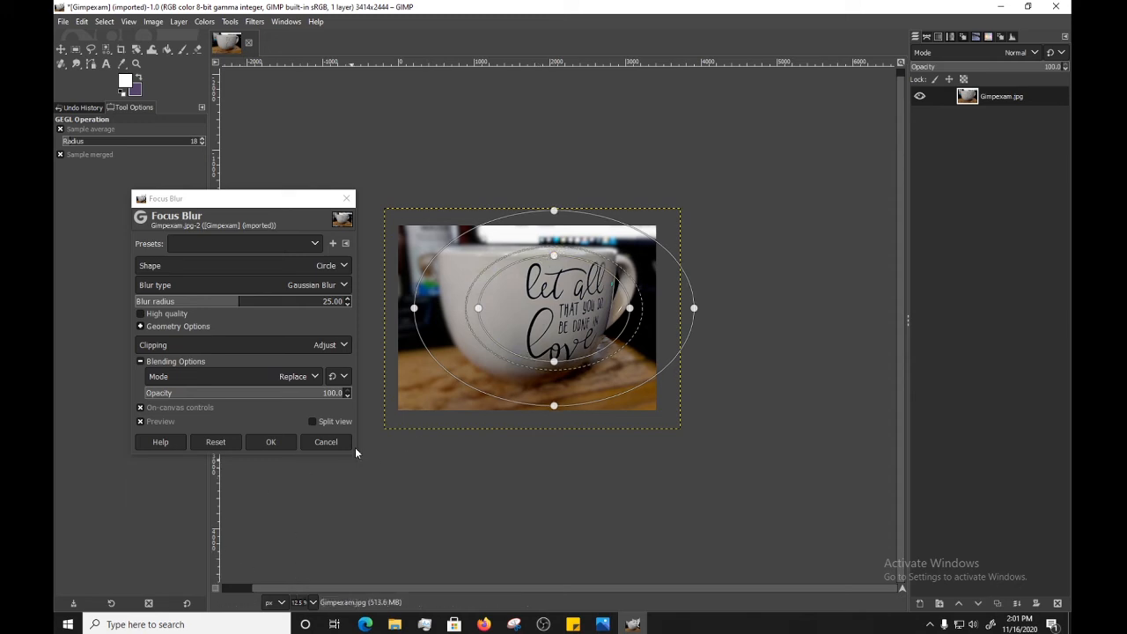
# Step: Make the focus ellipse narrower and taller so it is rounder over the mug's body, with the blur midpoint farther out
pyautogui.click(317, 602)
pyautogui.click(315, 577)
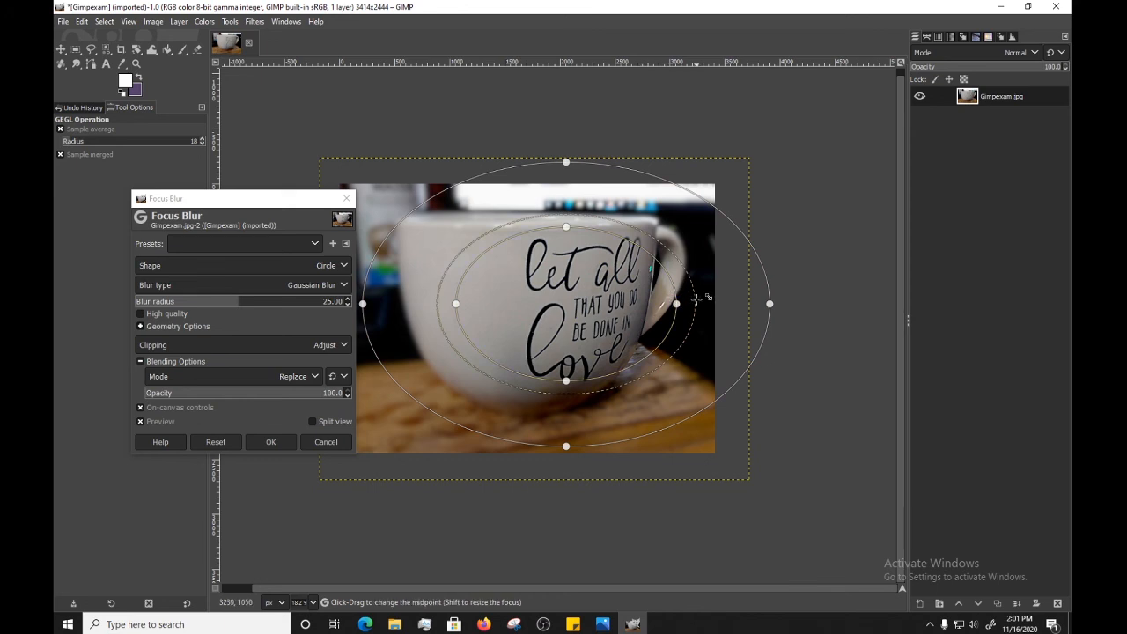
pyautogui.moveTo(691, 298); pyautogui.dragTo(650, 304)
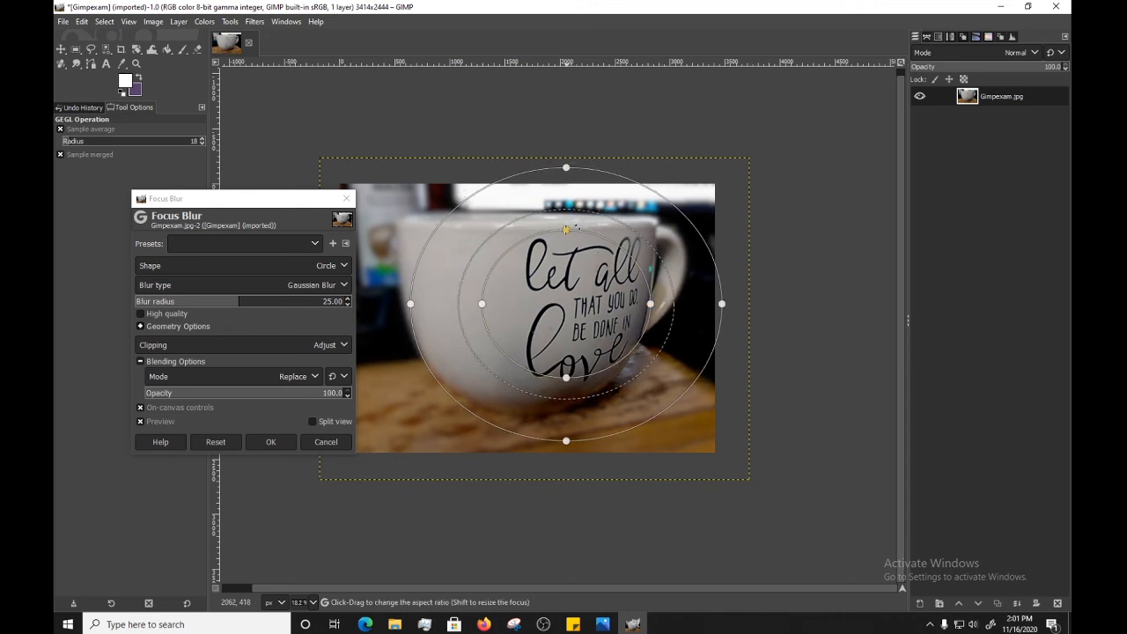
pyautogui.moveTo(481, 304); pyautogui.dragTo(419, 323)
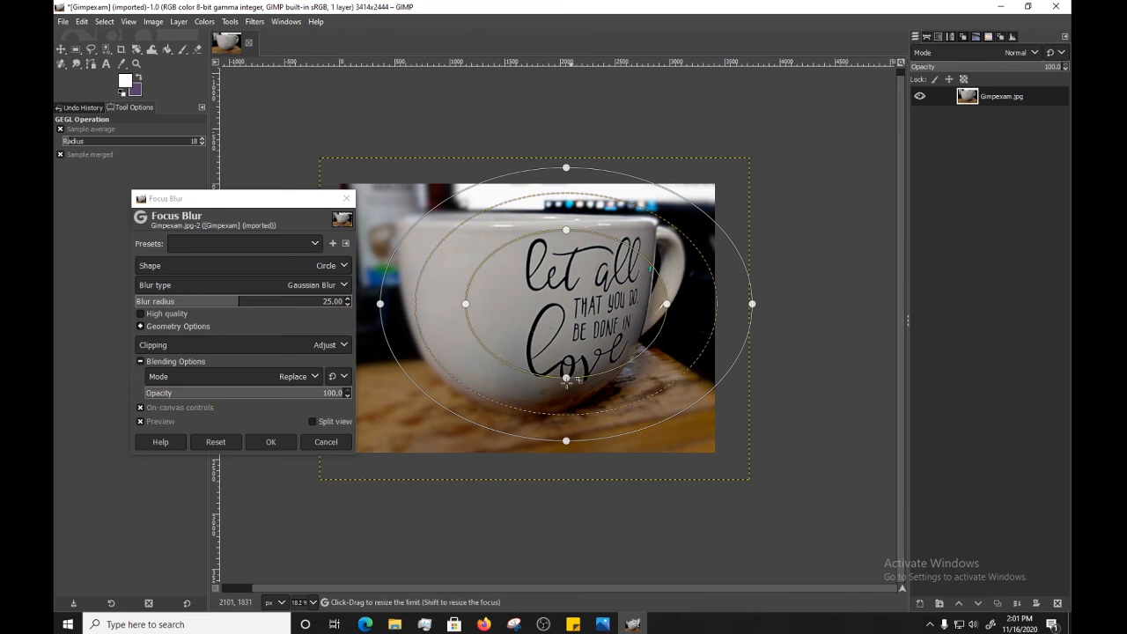
pyautogui.moveTo(566, 378); pyautogui.dragTo(567, 392)
pyautogui.moveTo(588, 300); pyautogui.dragTo(594, 299)
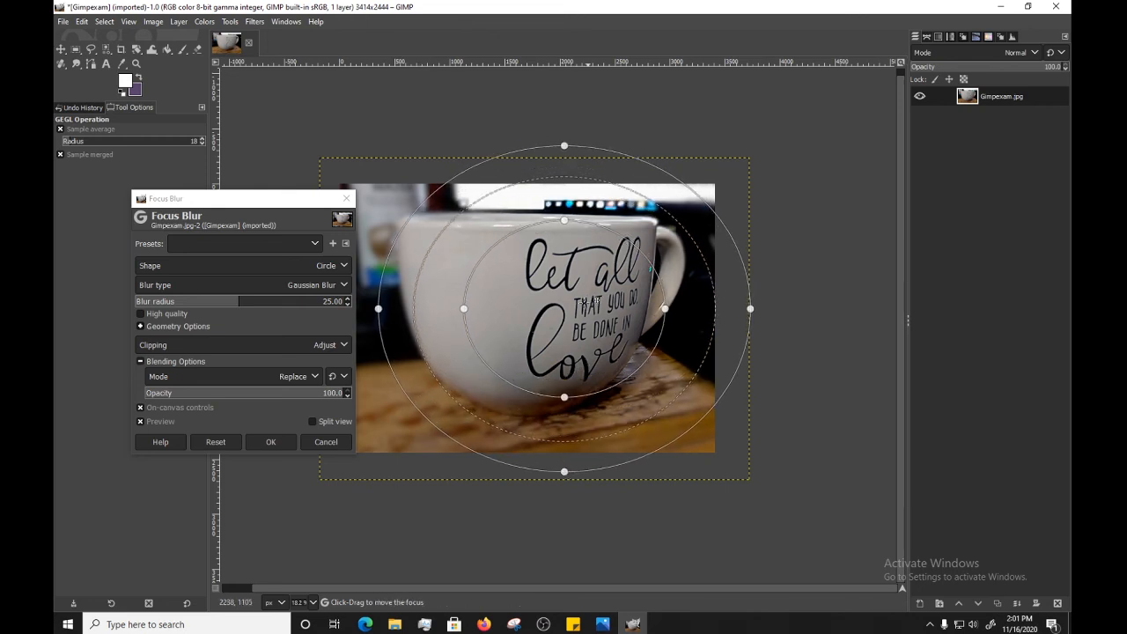
# Step: Shift the focus area slightly up and right, pull the blur midpoint close around the inner ellipse, and apply the Focus Blur with radius 25.00
pyautogui.moveTo(570, 432); pyautogui.dragTo(568, 427)
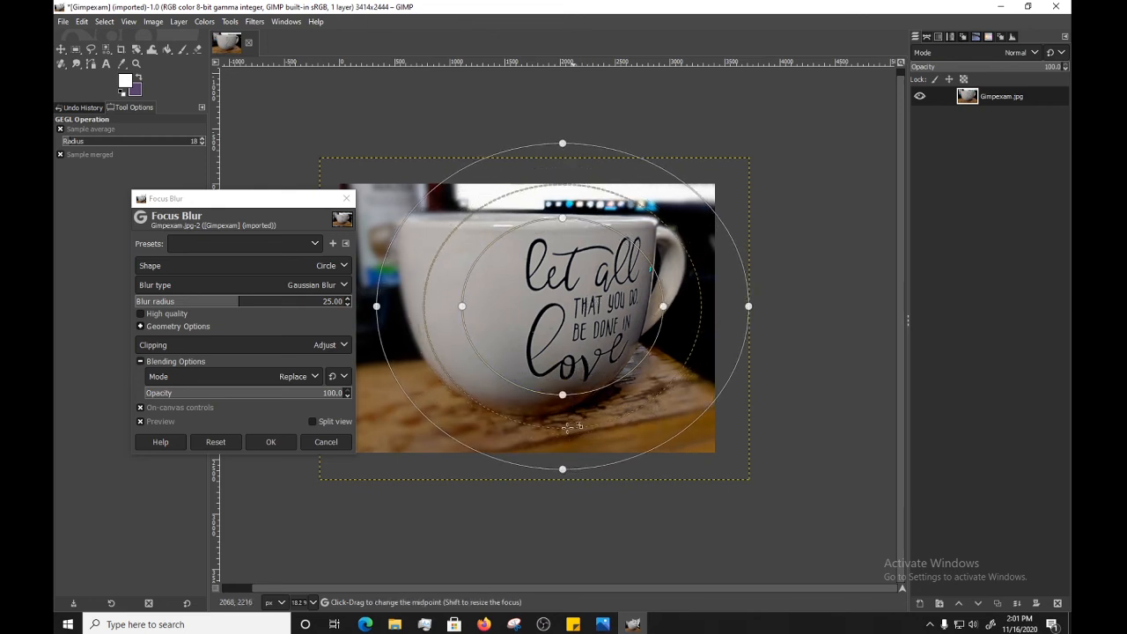
pyautogui.moveTo(617, 330); pyautogui.dragTo(622, 326)
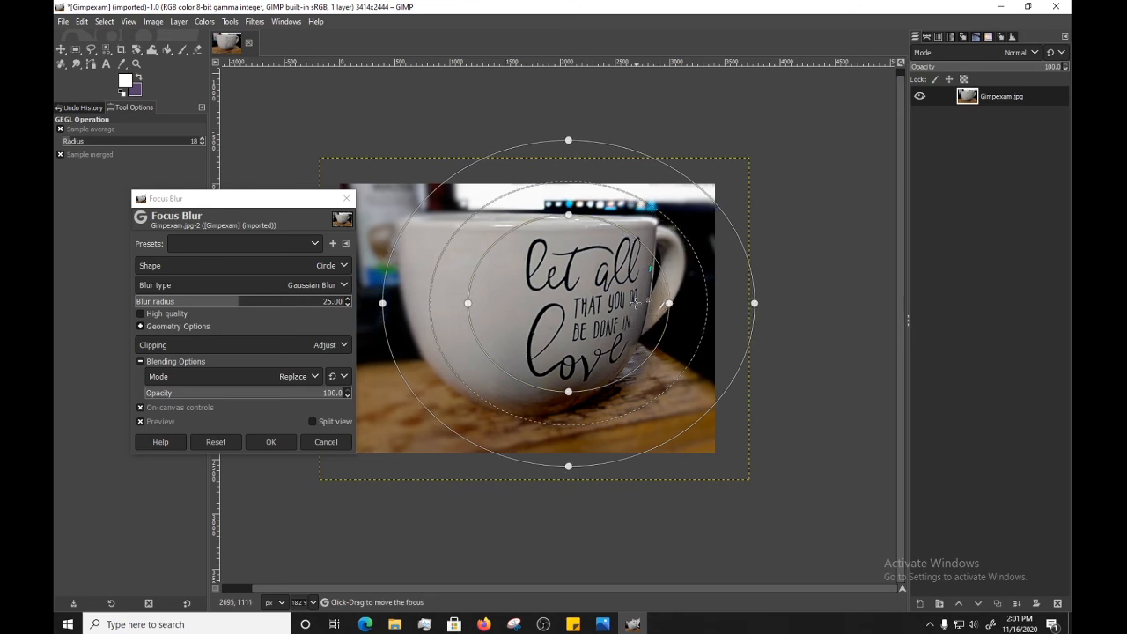
pyautogui.moveTo(598, 175); pyautogui.dragTo(600, 199)
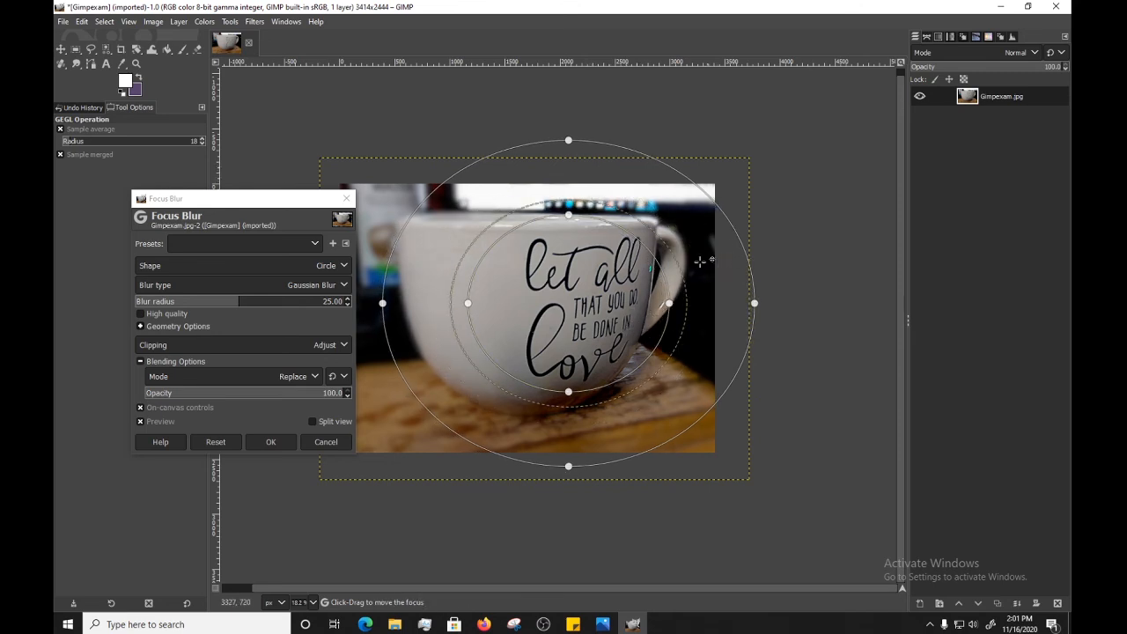
pyautogui.click(265, 442)
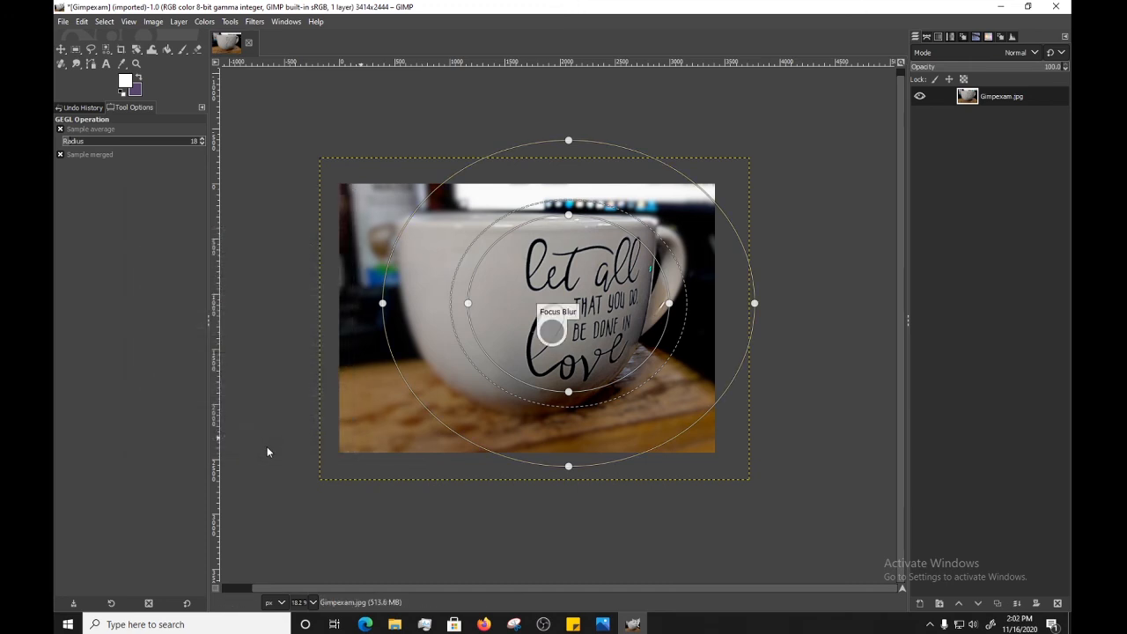